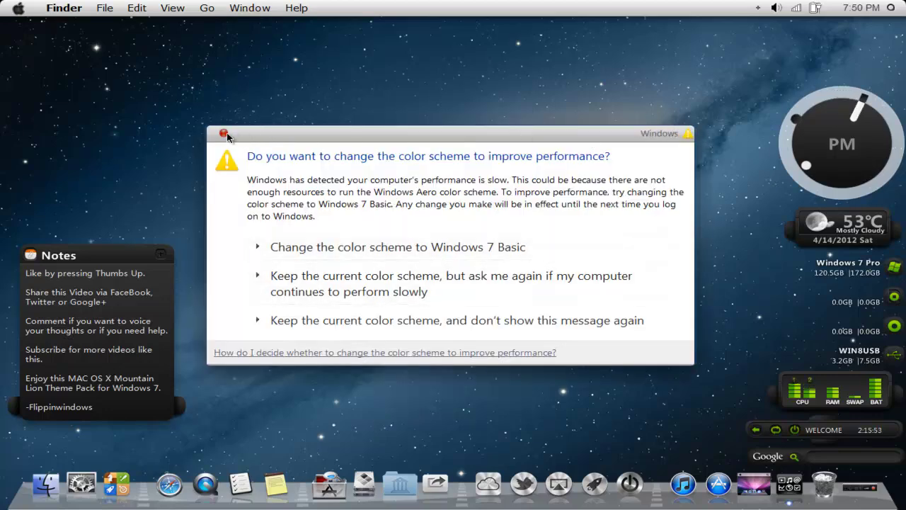
Step: Dismiss the colour-scheme performance warning, then open the Start menu from the Apple icon
left_click(223, 134)
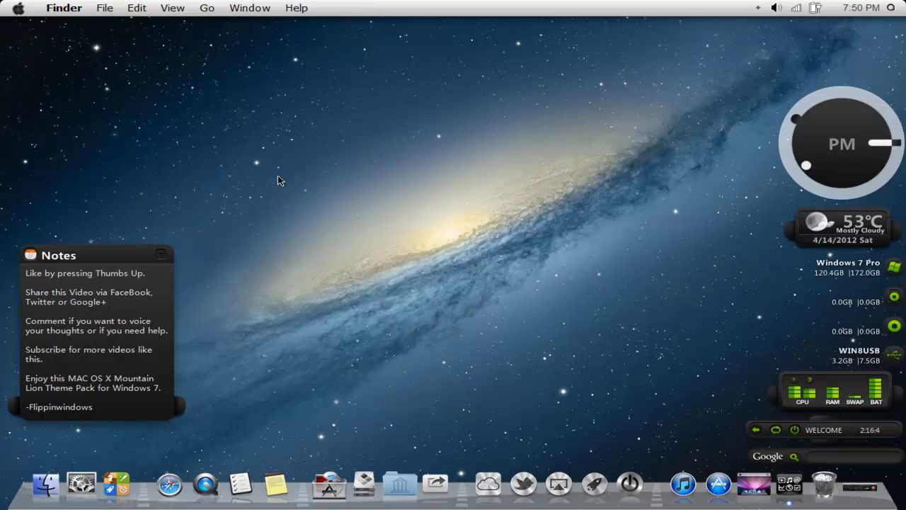
key("super")
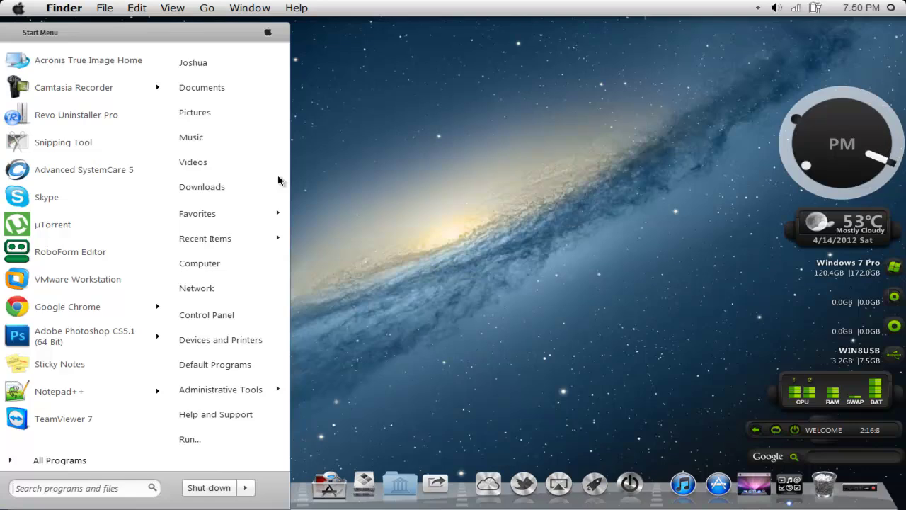
left_click(329, 163)
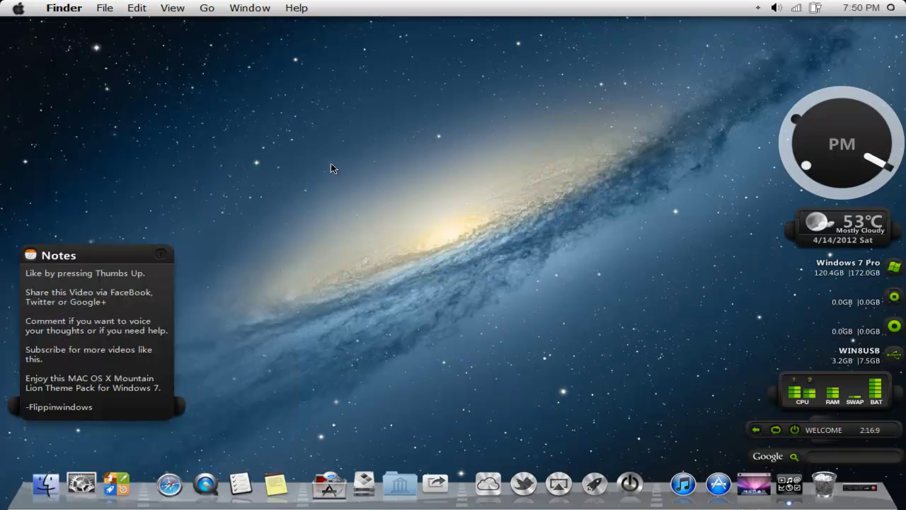
left_click(21, 10)
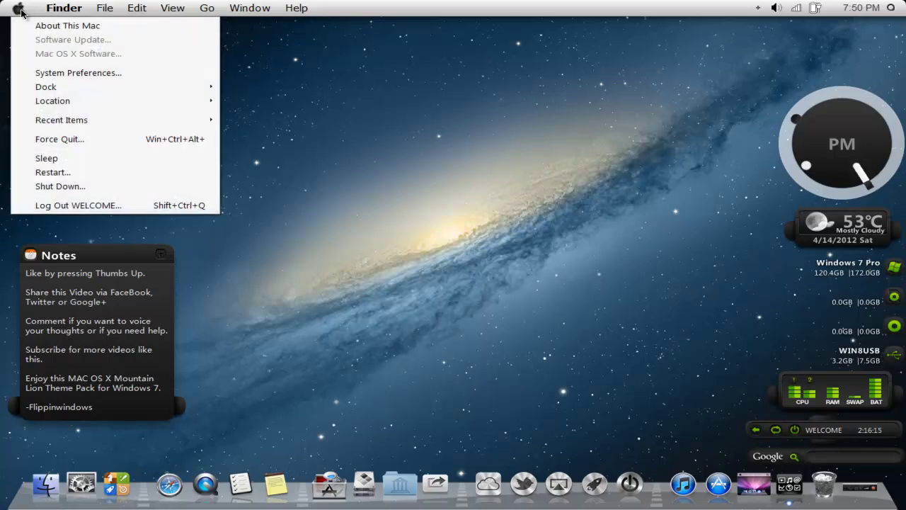
left_click(21, 10)
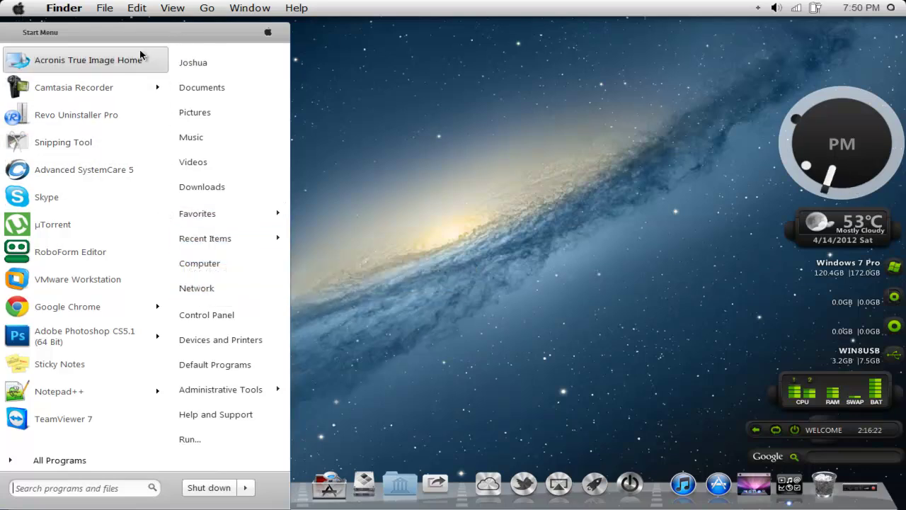
Step: Open Computer and view the details of the Windows 7 Pro (C:) drive
left_click(232, 272)
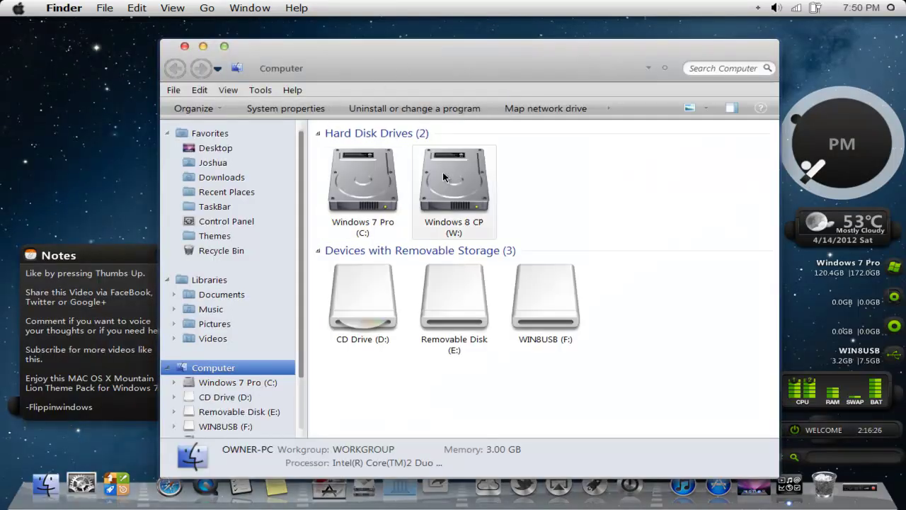
left_click(370, 180)
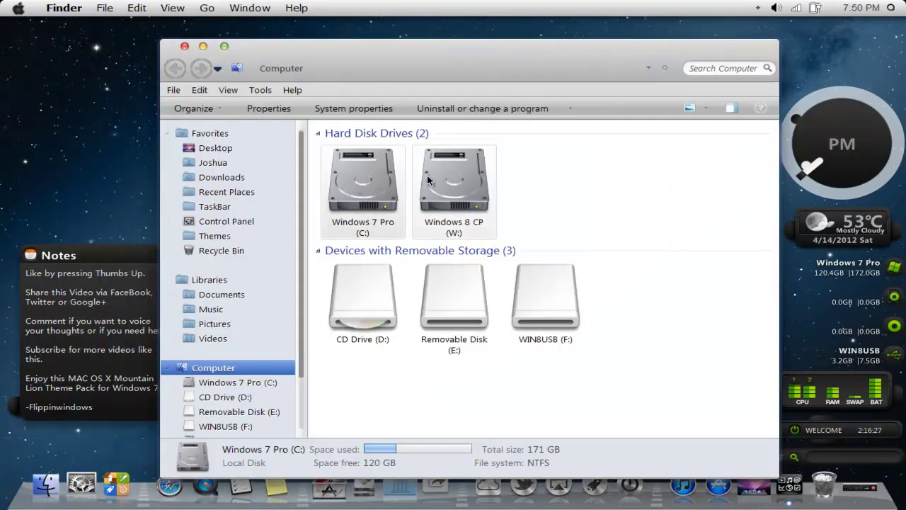
left_click(533, 182)
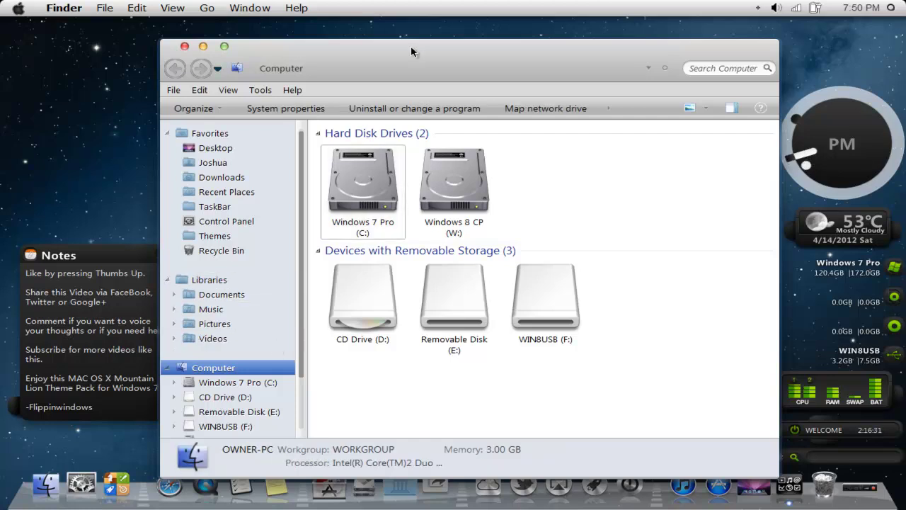
Step: View the system information page, then All Control Panel Items and Category view, then close Control Panel
left_click(286, 108)
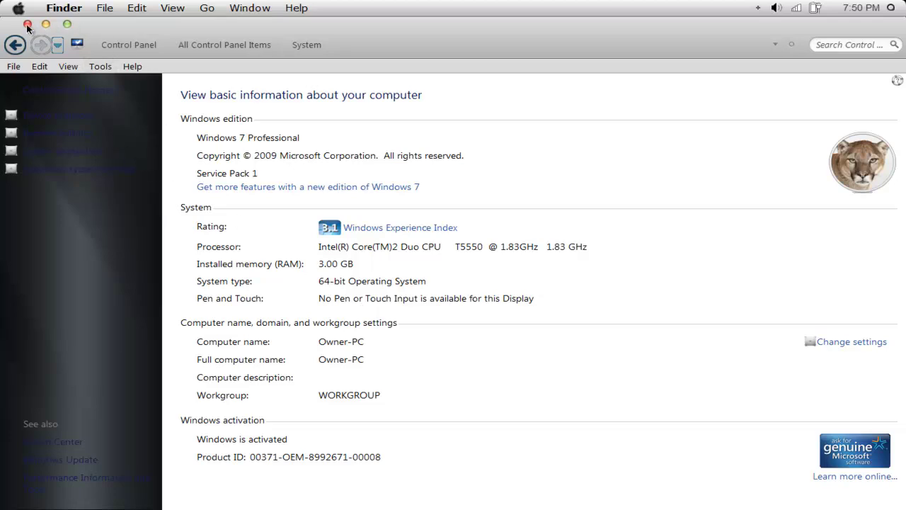
left_click(211, 46)
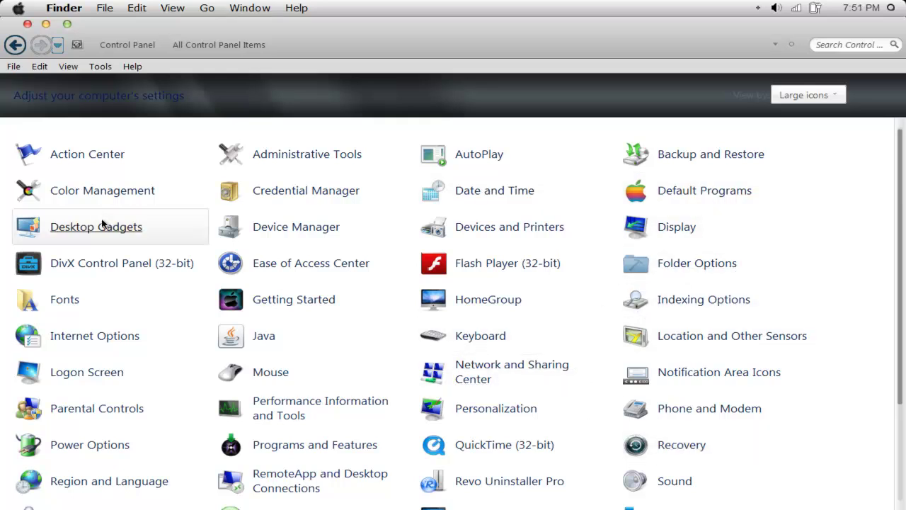
left_click(121, 44)
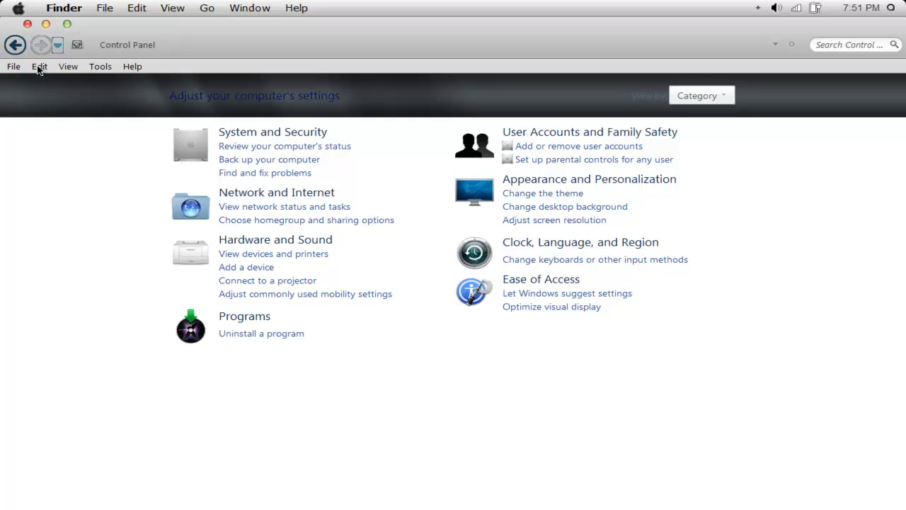
left_click(28, 24)
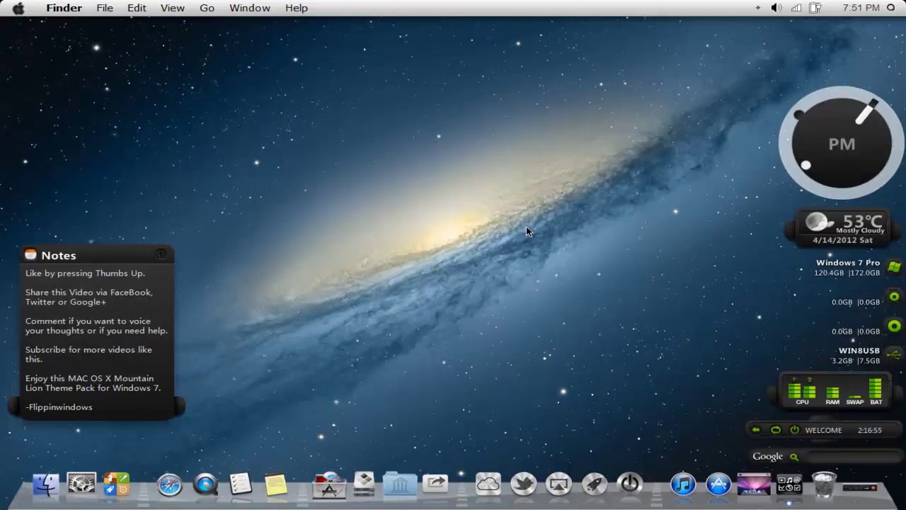
Step: Apply the Lion Dark theme from the desktop's Personalize settings and close the window
right_click(446, 167)
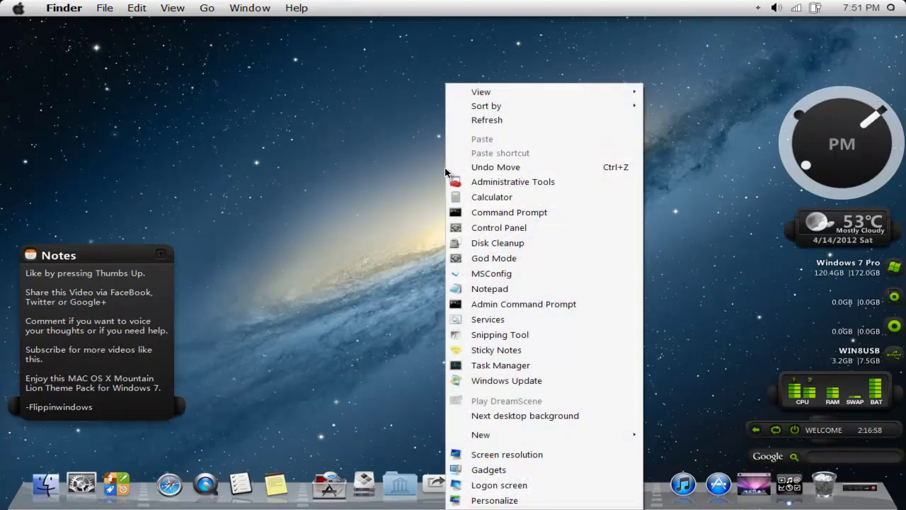
left_click(483, 500)
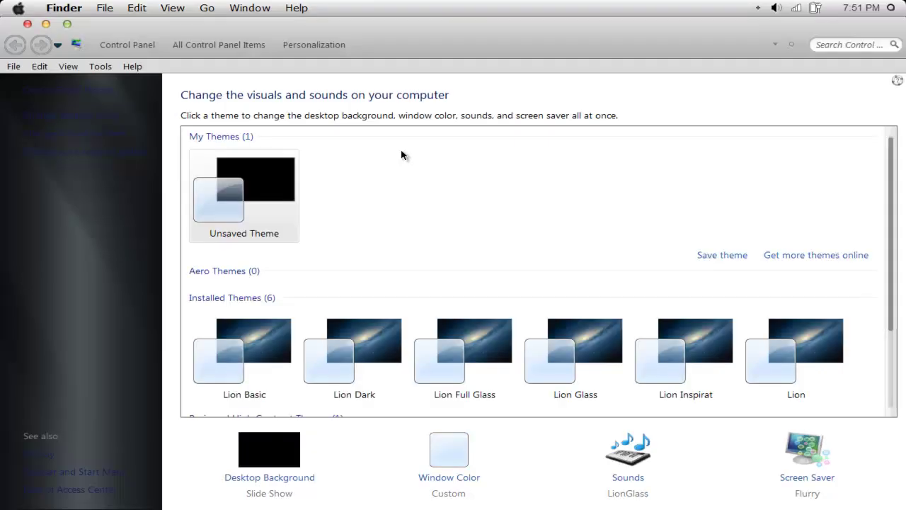
left_click_drag(891, 204, 892, 269)
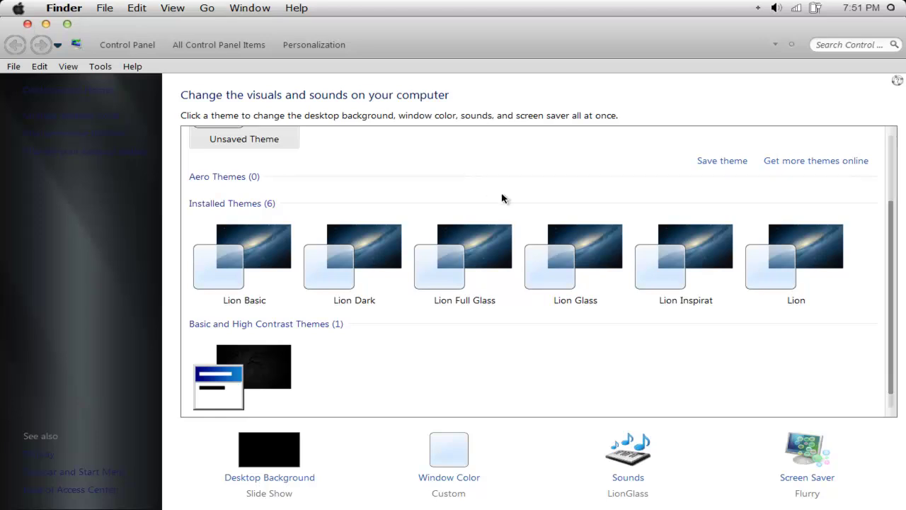
left_click(372, 241)
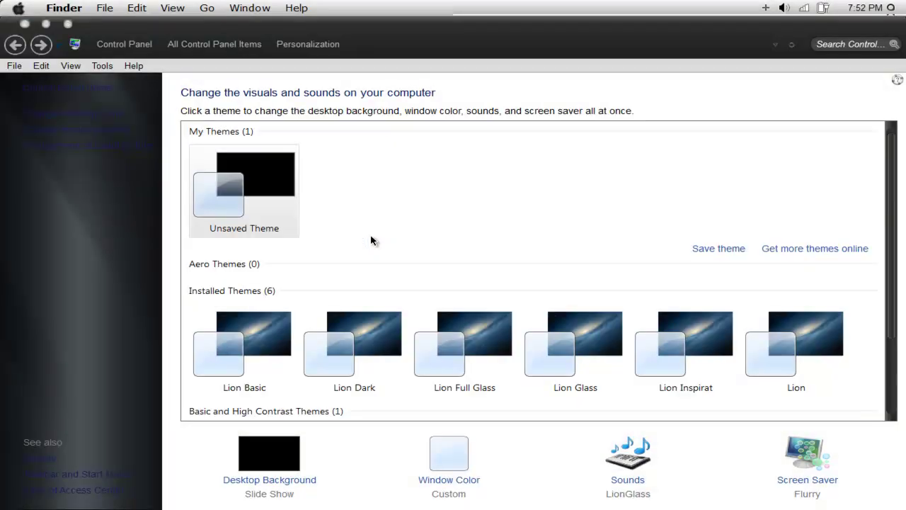
left_click(23, 26)
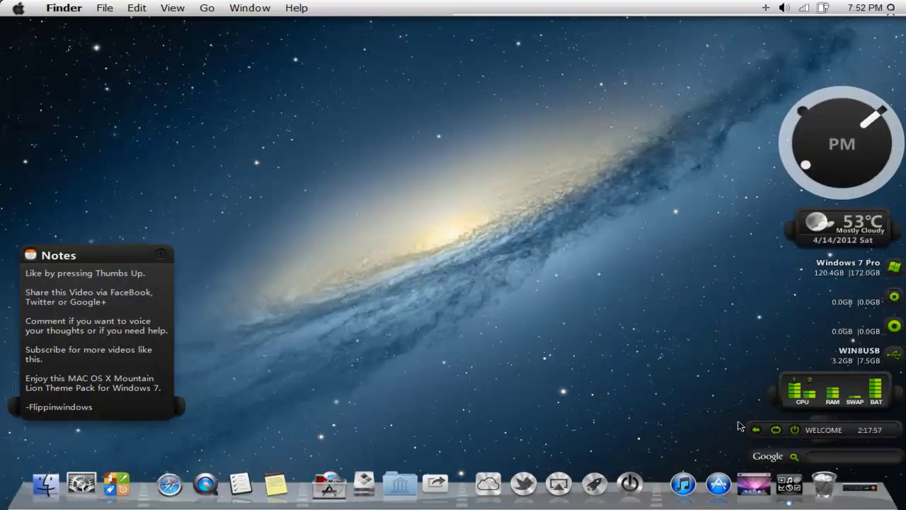
Step: Open a Finder window from the dock, move it up, and switch to Cover Flow view
left_click(42, 460)
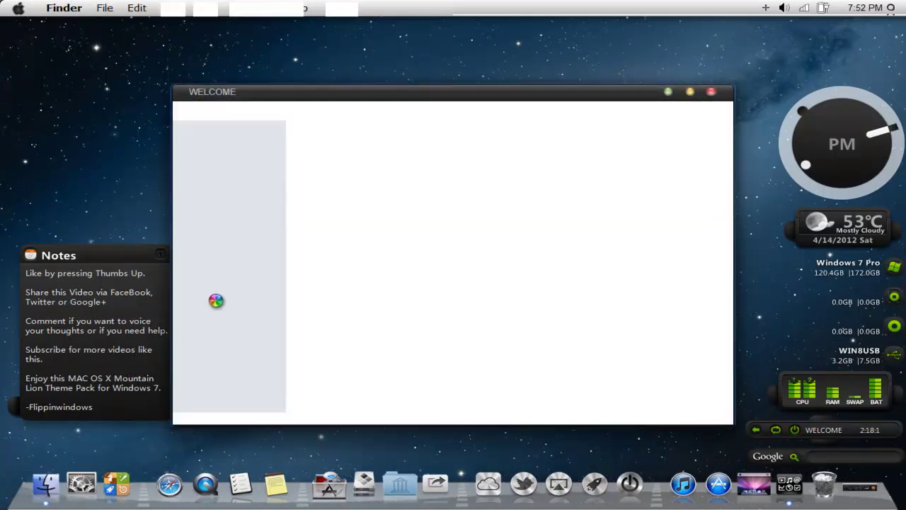
left_click_drag(415, 93, 409, 77)
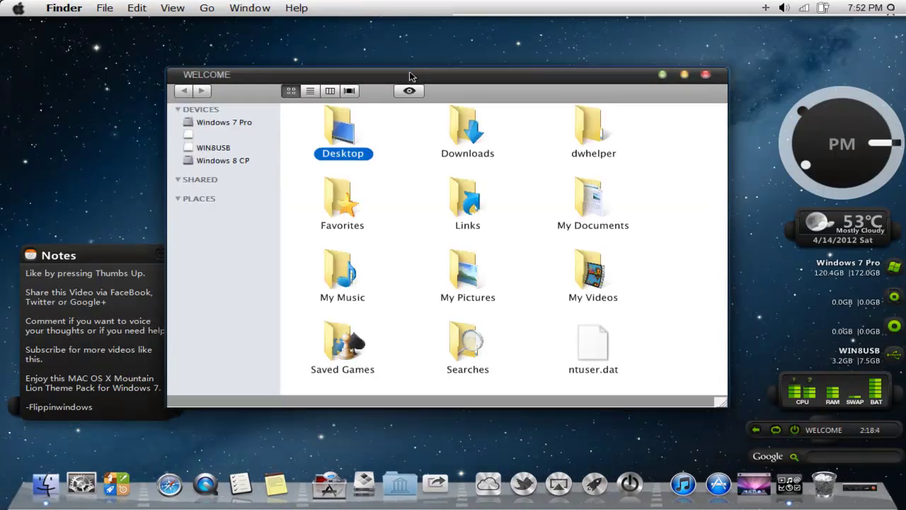
left_click(349, 91)
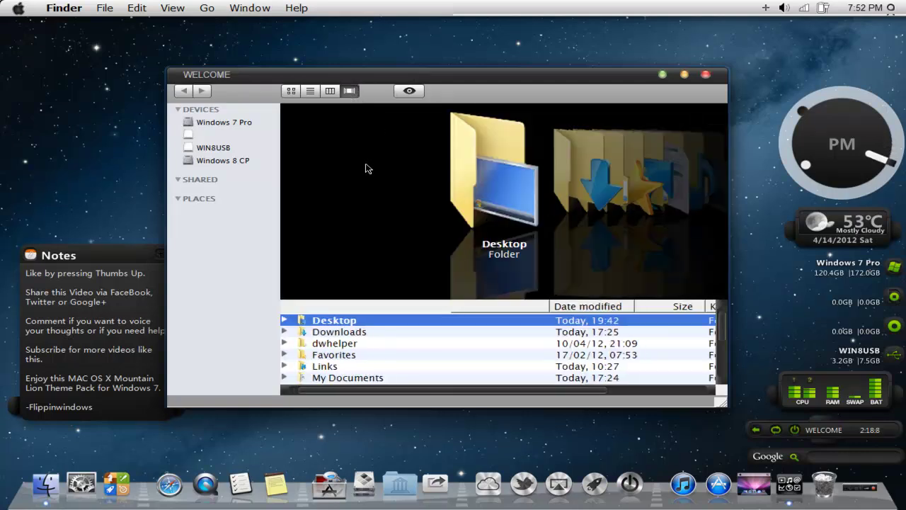
Step: Step through the WELCOME folders to ntuser.dat, Quick Look it, then close Finder
key("Down")
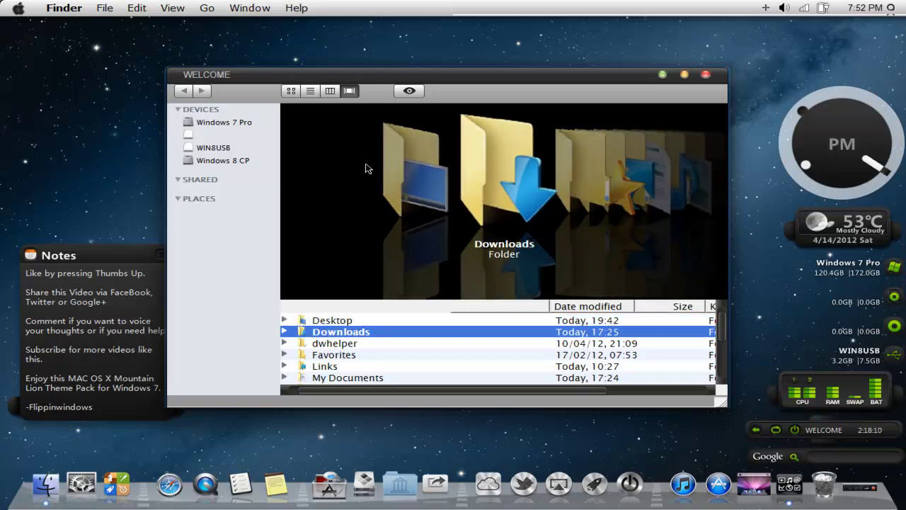
key("Down")
key("Down")
key("Down")
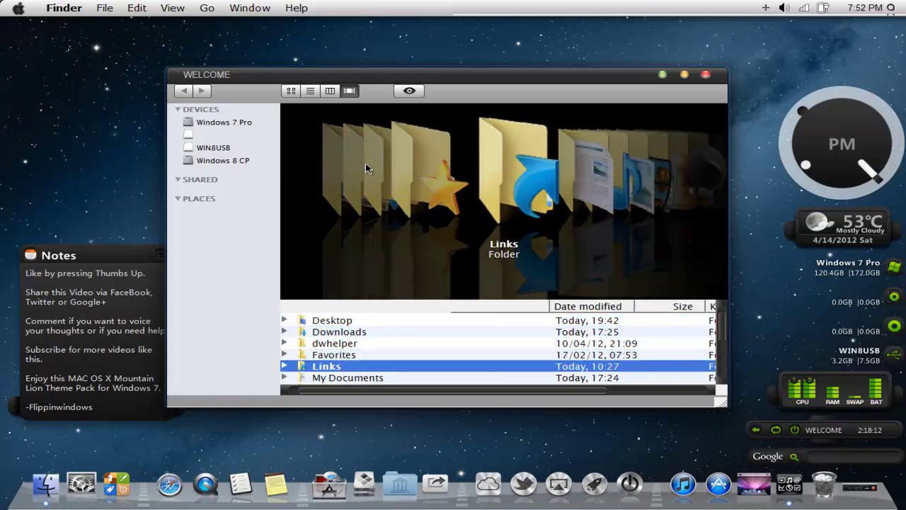
key("End")
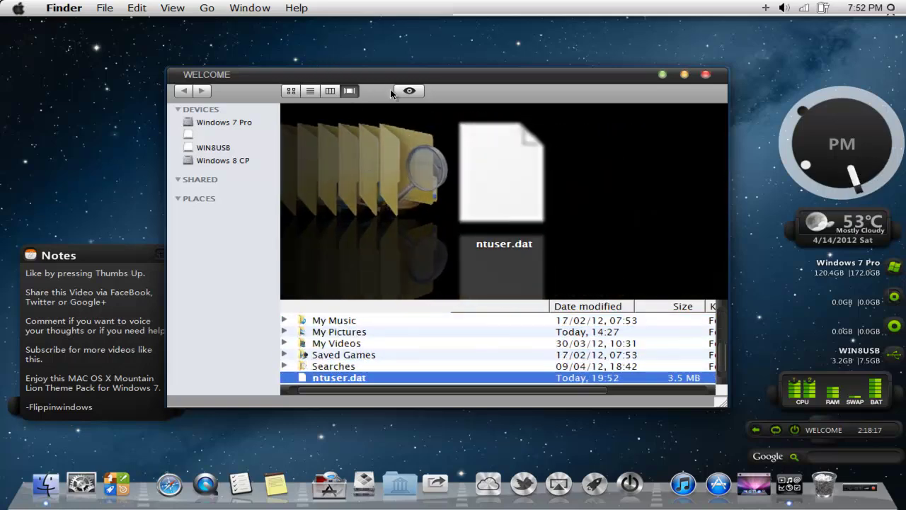
left_click(395, 92)
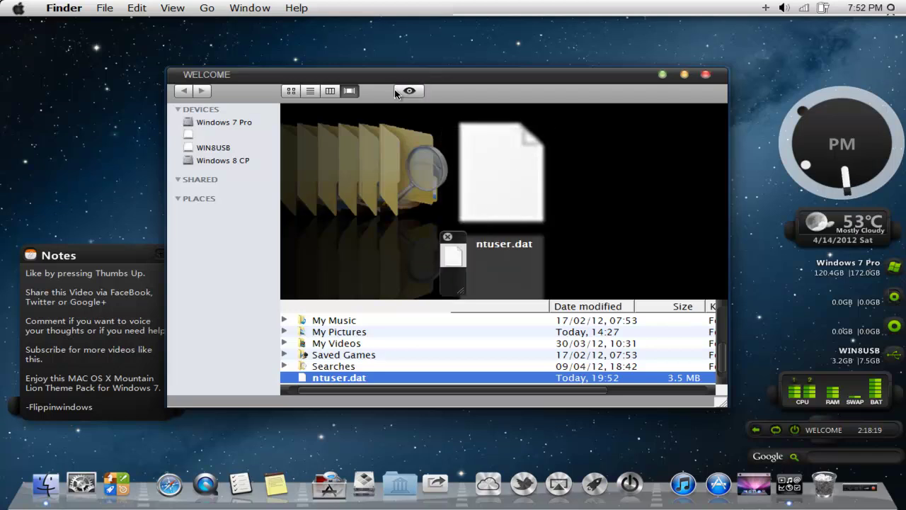
left_click(395, 92)
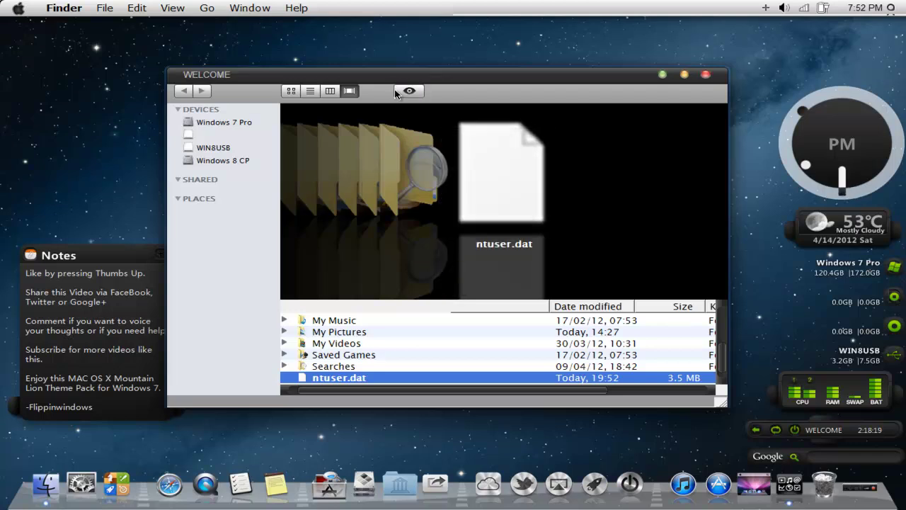
left_click(705, 75)
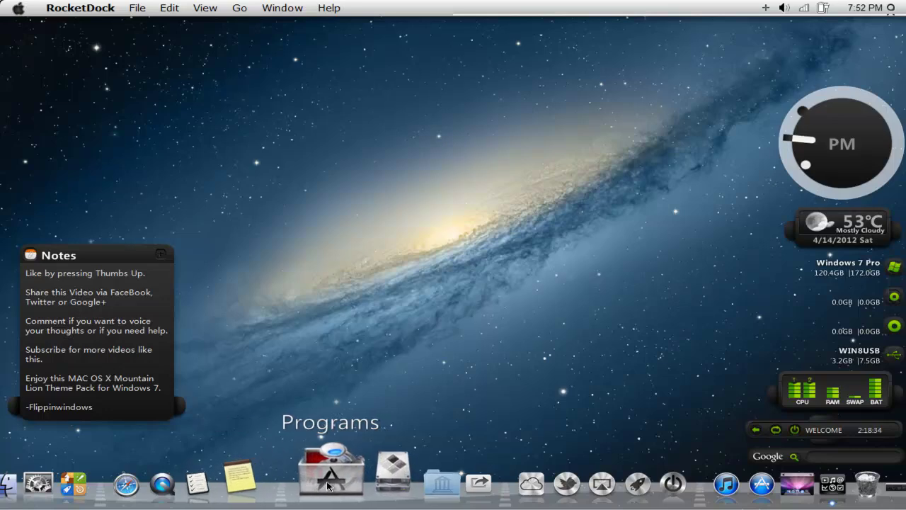
Step: Browse RocketDock's Programs launcher, drive list stack and programs grid, closing each afterwards
left_click(326, 481)
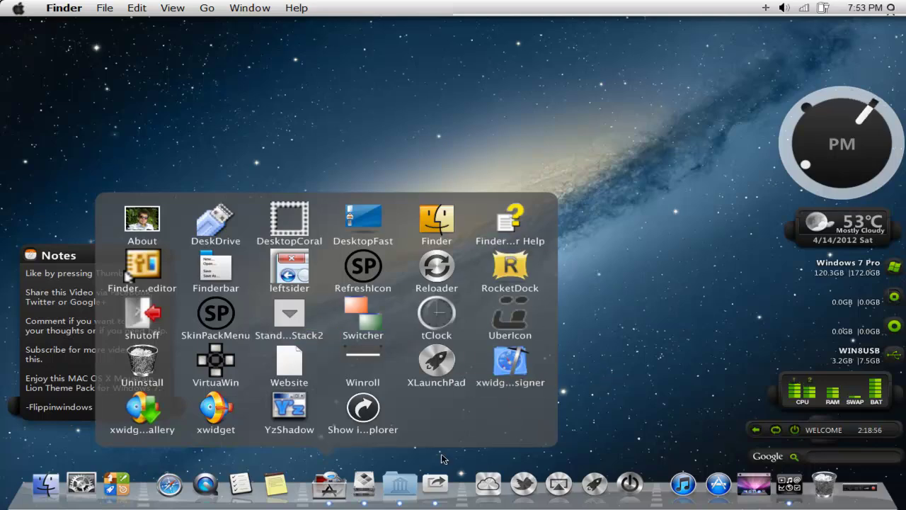
left_click(656, 391)
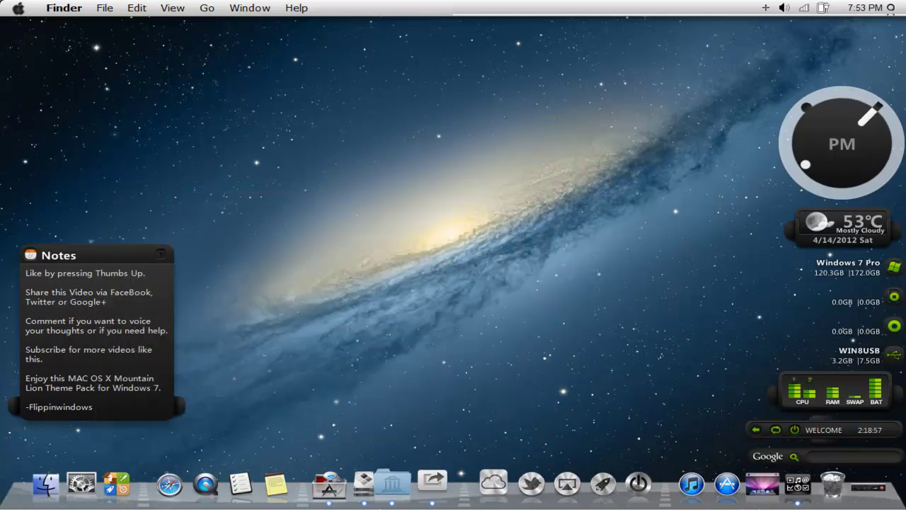
left_click(365, 477)
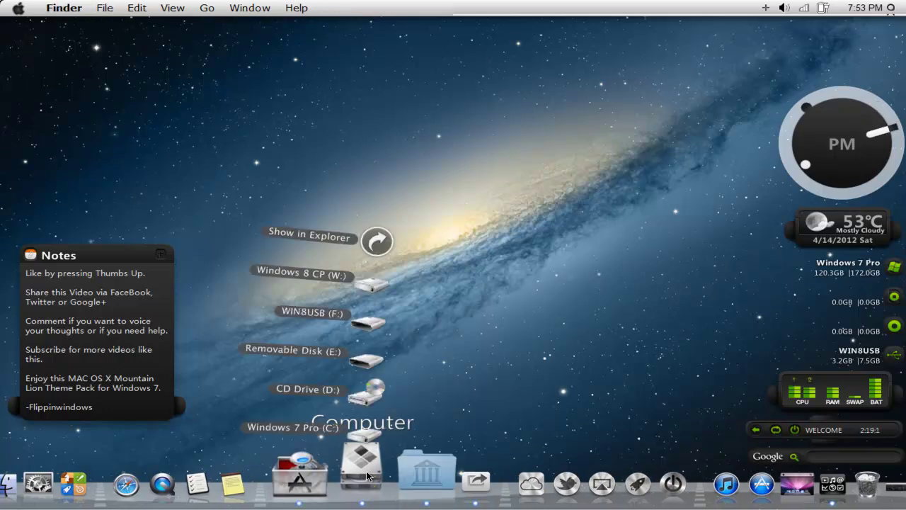
left_click(400, 483)
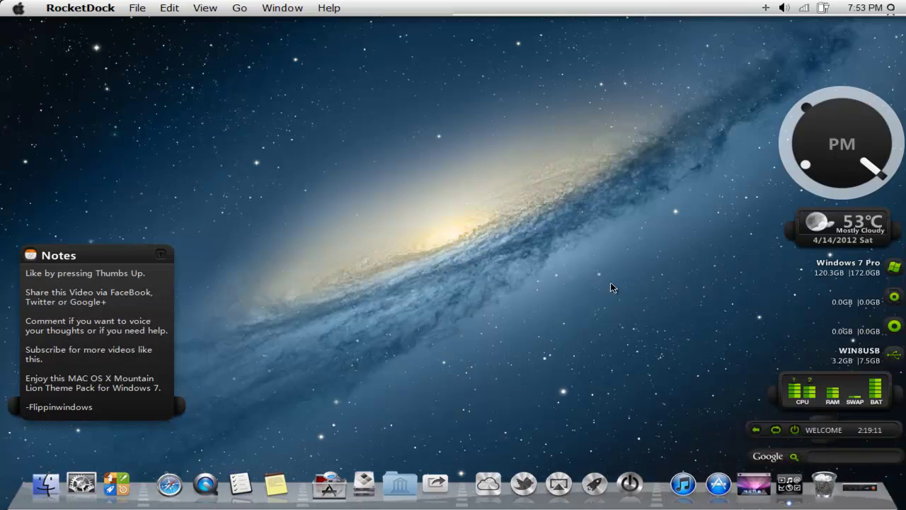
left_click(327, 478)
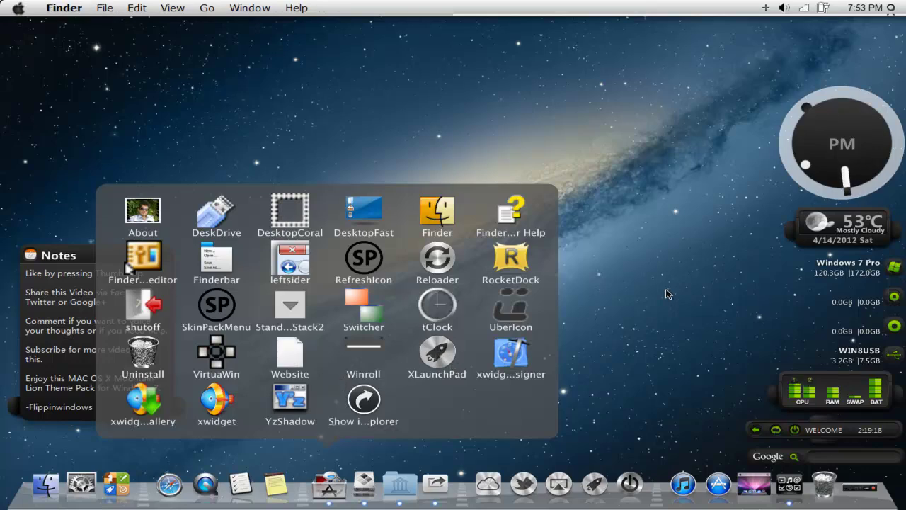
left_click(613, 231)
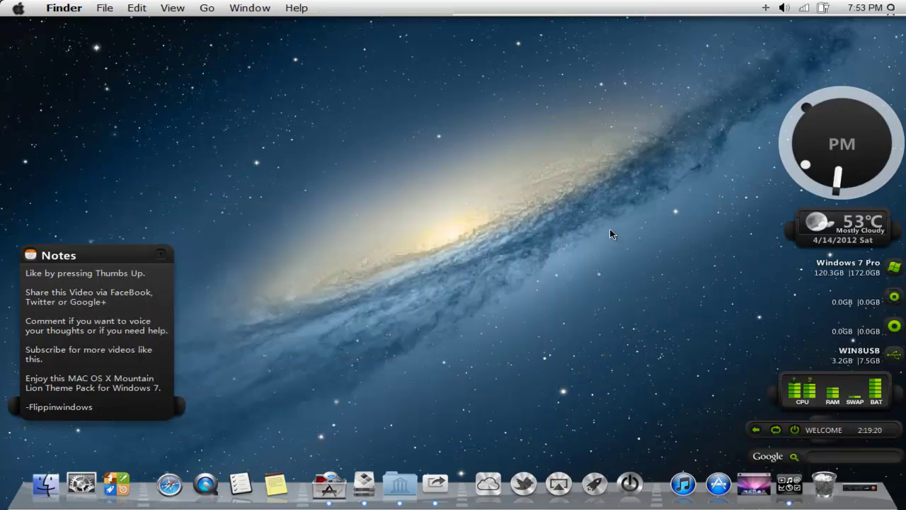
left_click(754, 484)
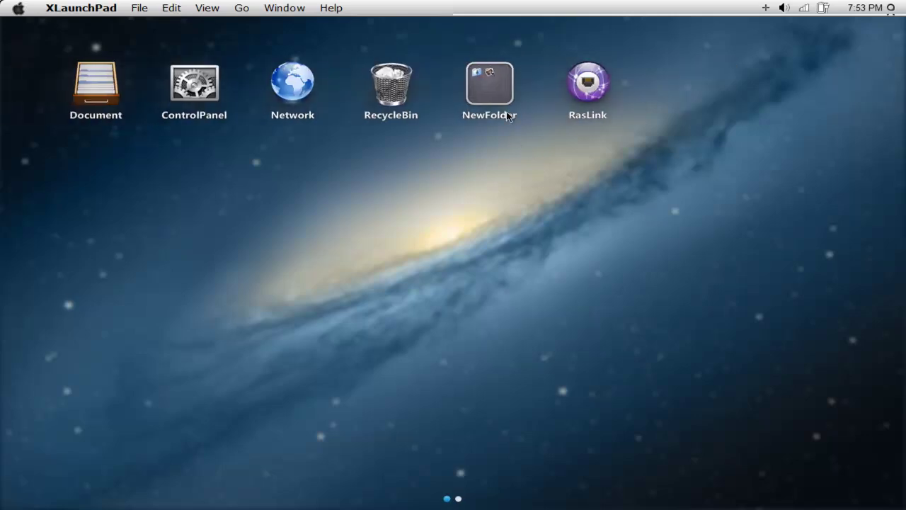
left_click(486, 78)
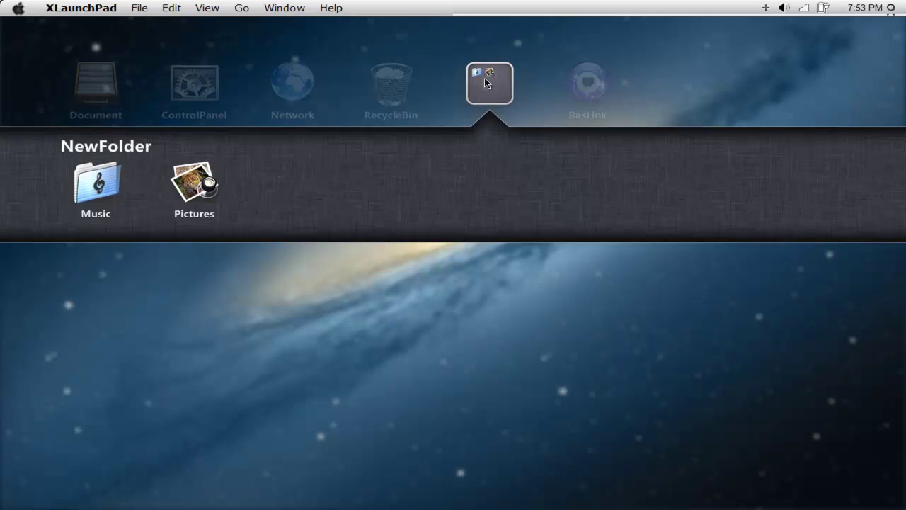
left_click(503, 313)
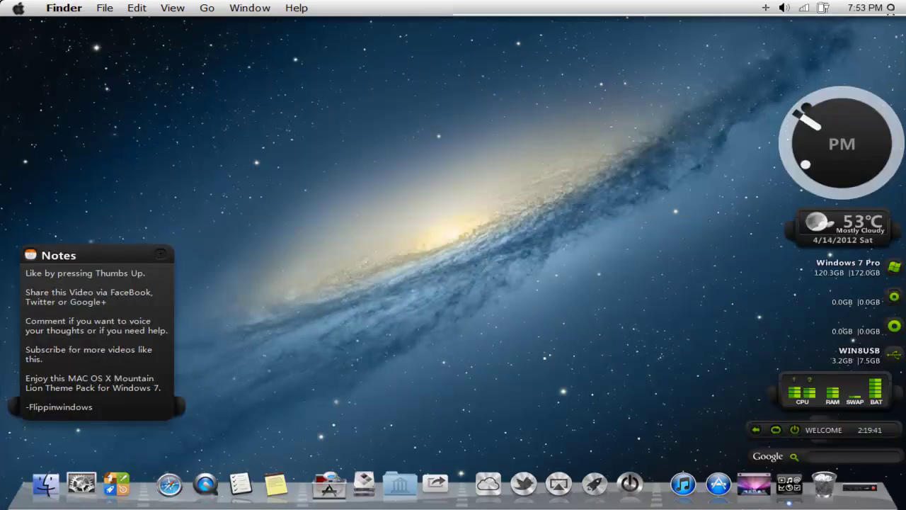
Step: Open XWidget's widget gallery from the bottom-left corner and show the phone widget's options menu
mouse_move(2, 499)
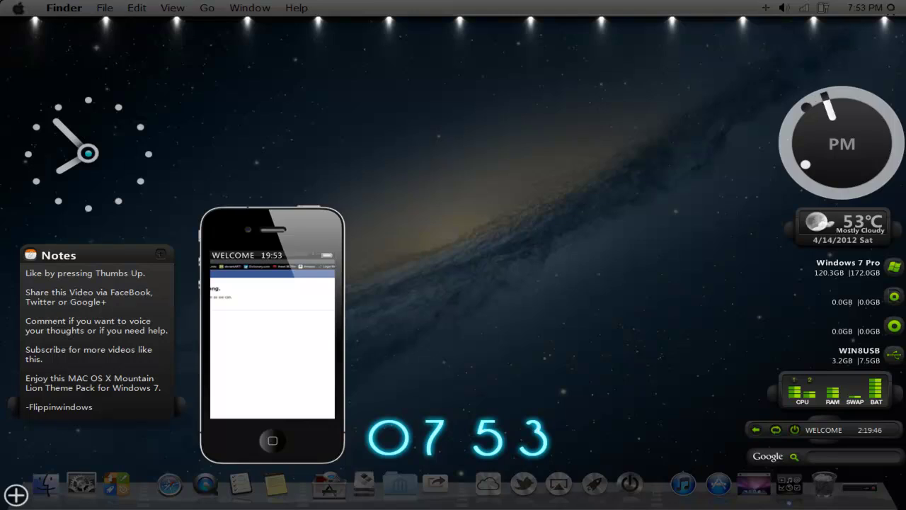
left_click(16, 494)
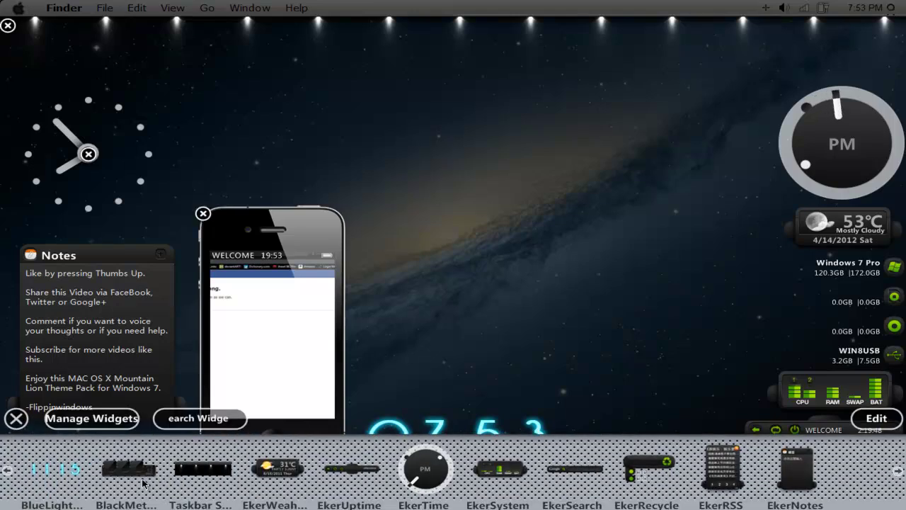
right_click(283, 236)
mouse_move(293, 245)
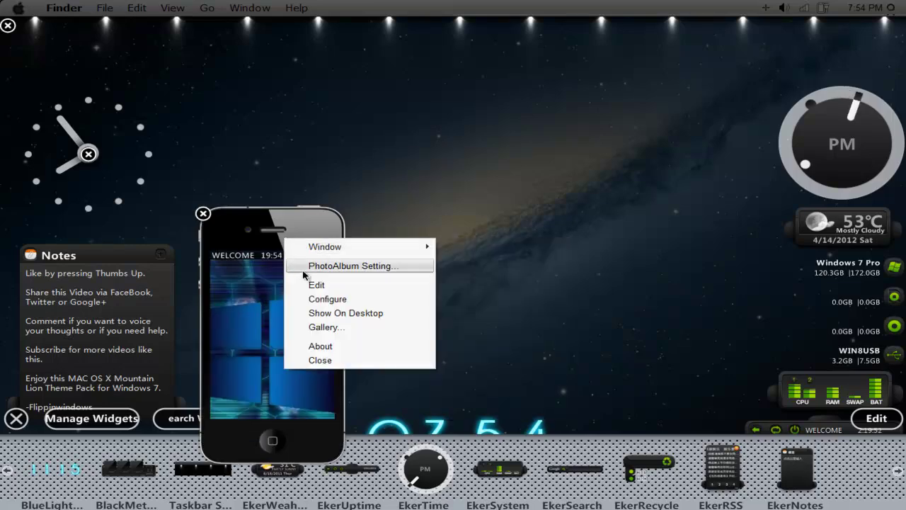
Step: Close the widget layer, bring it back with F12, then hide it again
left_click(373, 361)
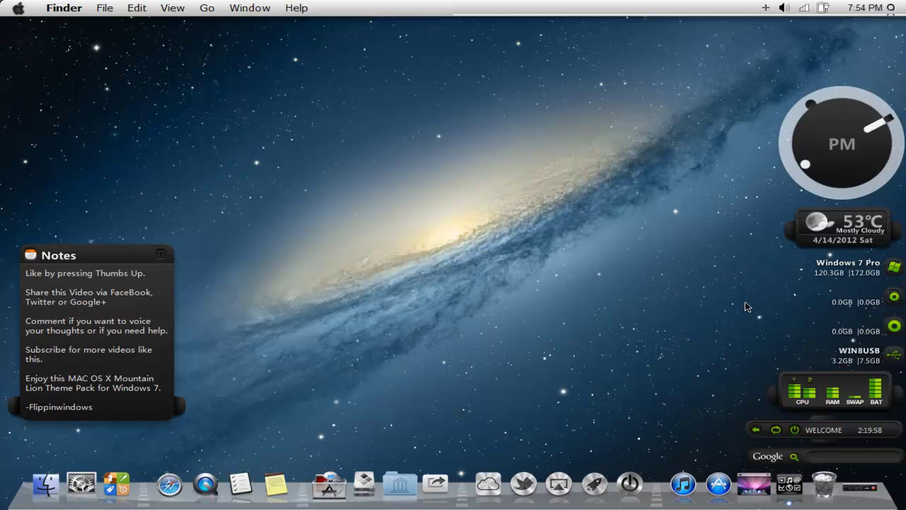
key("F12")
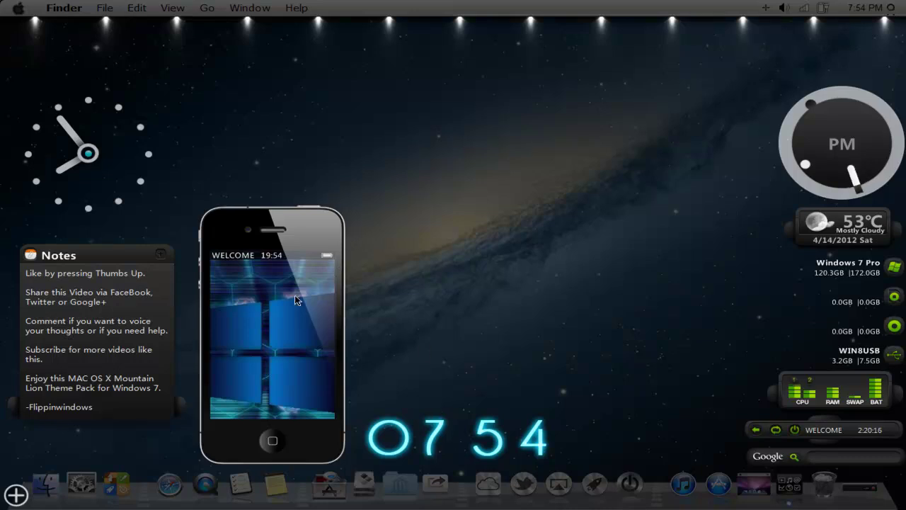
left_click(439, 175)
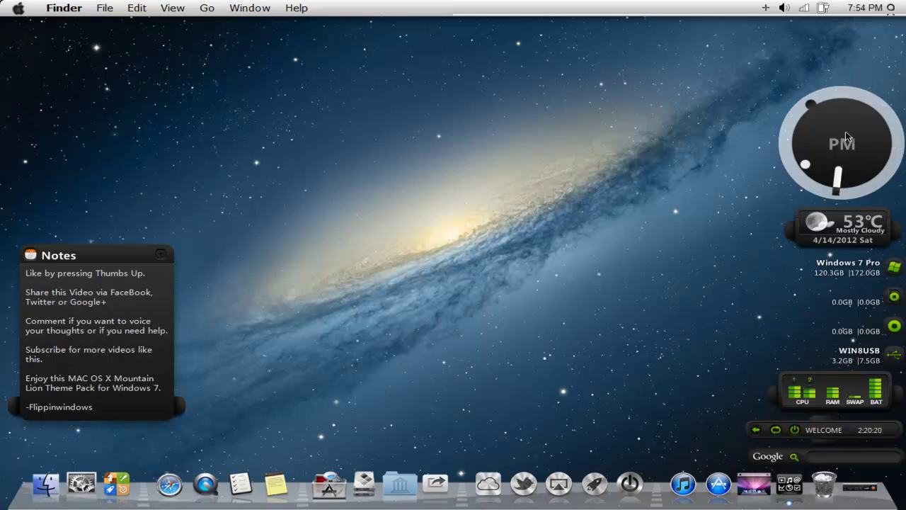
Step: Reposition the clock, weather and drive-space gadgets along the right side of the desktop
left_click_drag(847, 136, 845, 99)
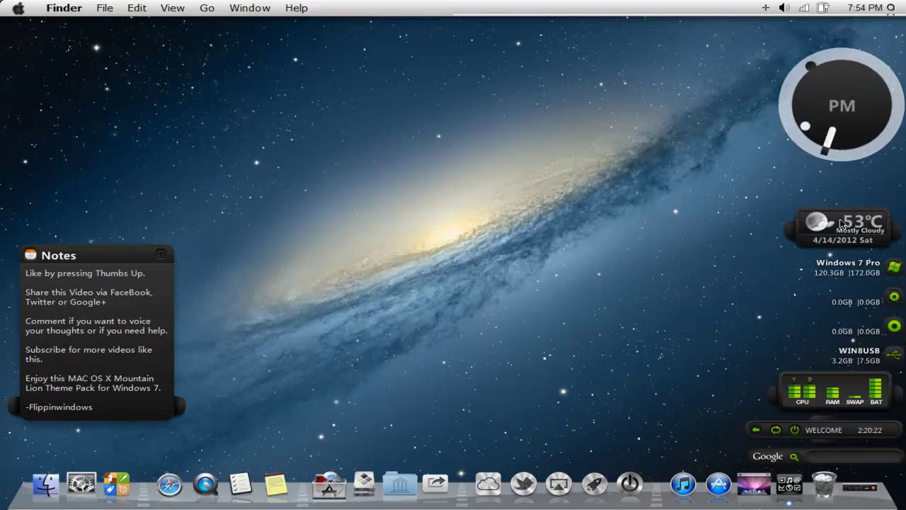
left_click_drag(845, 223, 847, 185)
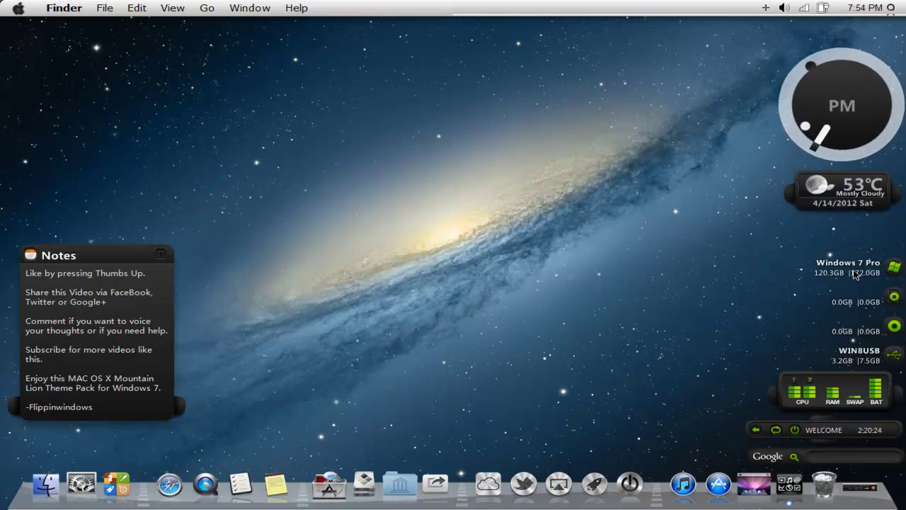
left_click_drag(849, 274, 848, 240)
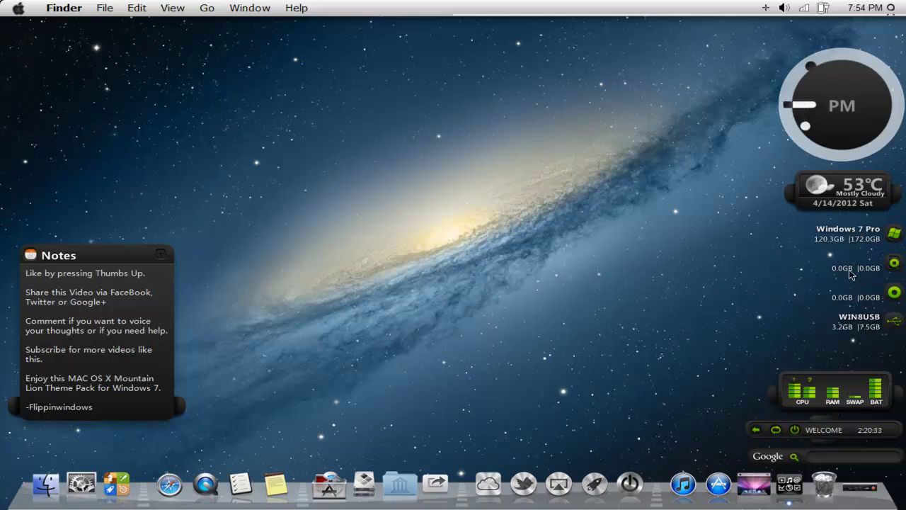
left_click_drag(856, 276, 852, 302)
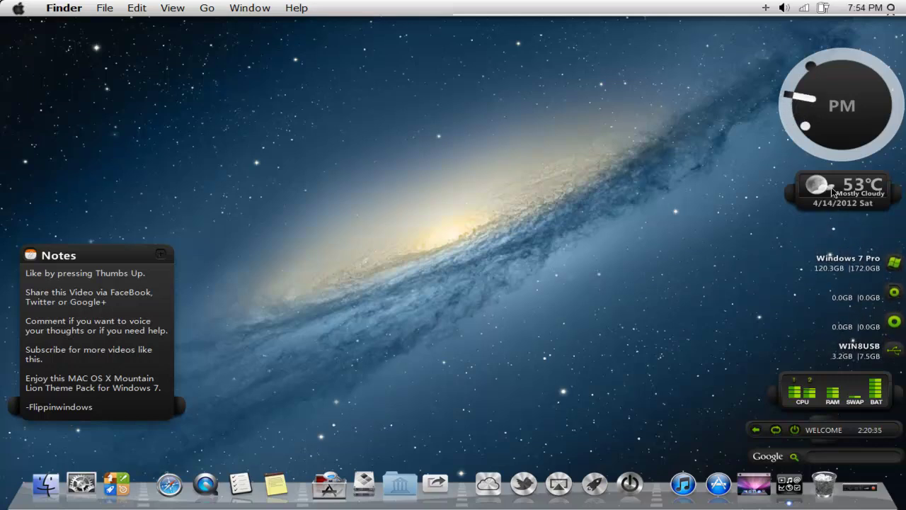
left_click_drag(834, 187, 841, 214)
Step: Drag the weather and clock gadgets back down on the right side
left_click_drag(843, 106, 843, 137)
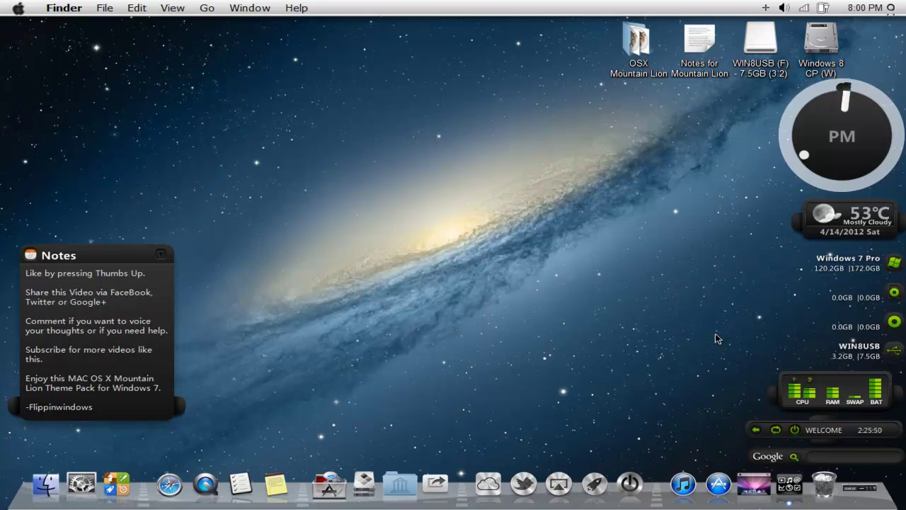
Step: Open Notes for Mountain Lion.txt in Notepad++, maximize it, then restore the window size
double_click(700, 51)
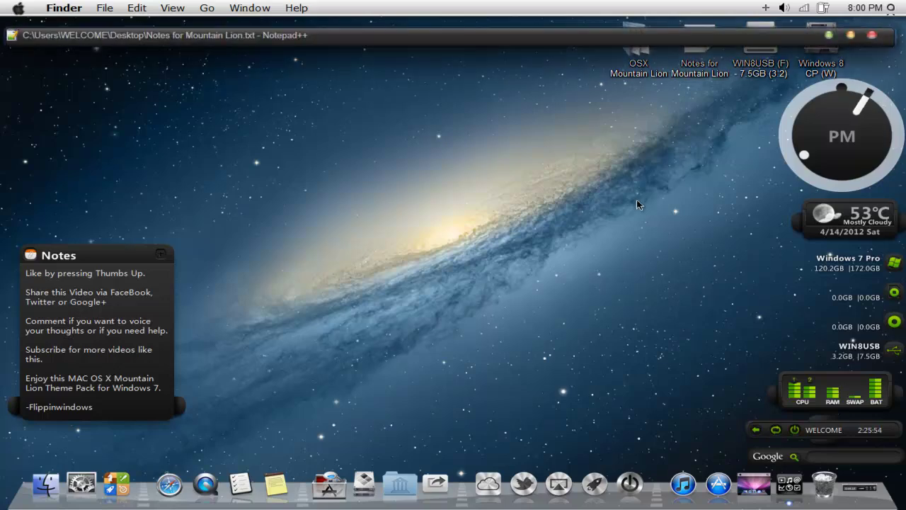
left_click(851, 35)
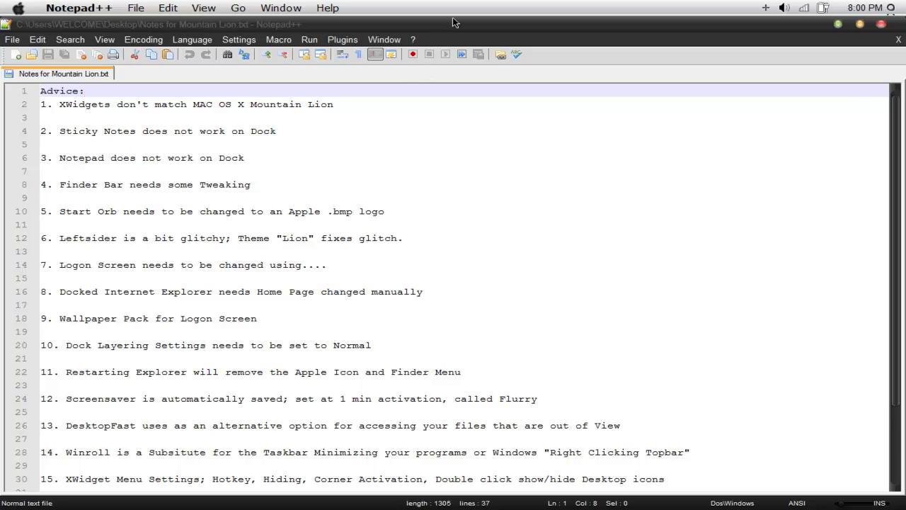
left_click_drag(449, 30, 462, 2)
left_click(837, 25)
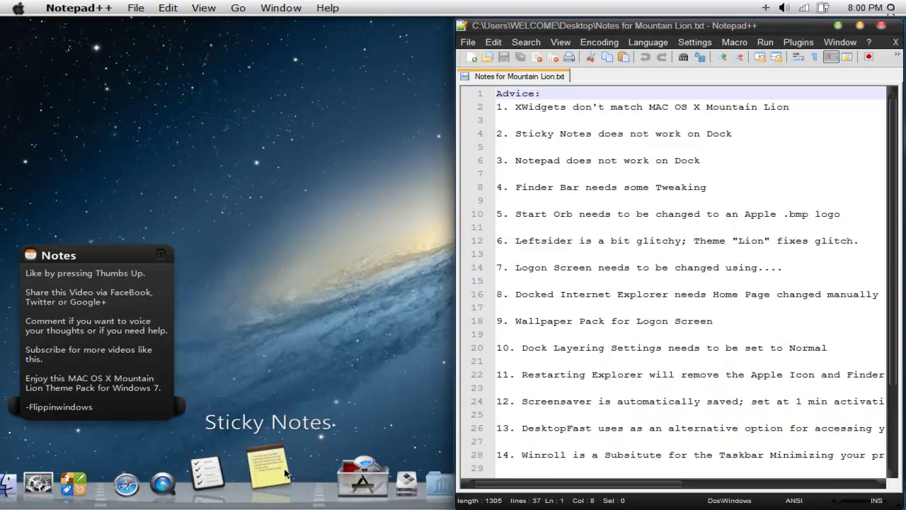
Step: Try launching Sticky Notes from RocketDock and dismiss the missing StikyNot.exe error
left_click(278, 467)
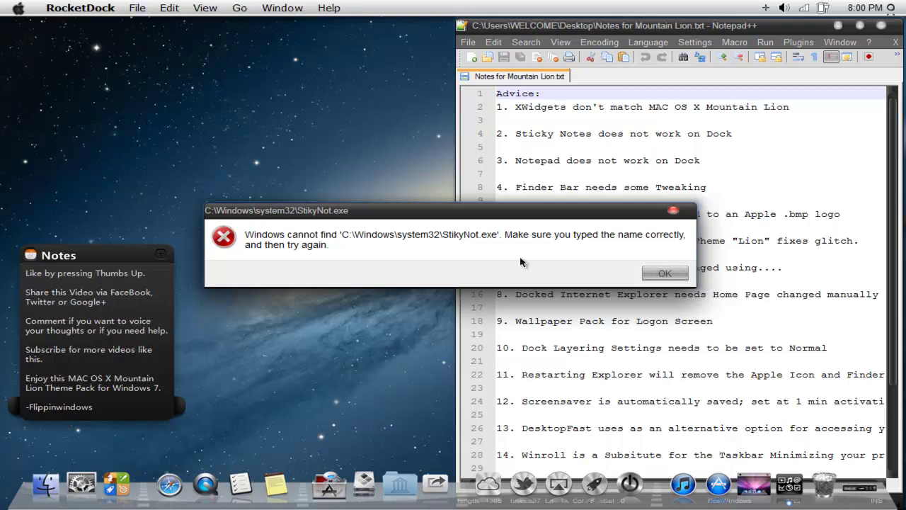
left_click(659, 273)
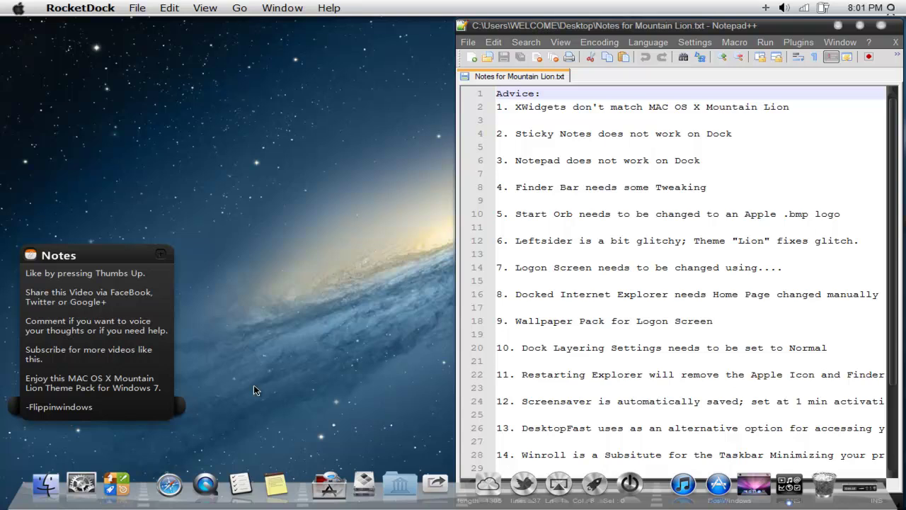
Step: Suspend the Finderbar, restart it from the Programs stack, then close its options menu
right_click(366, 6)
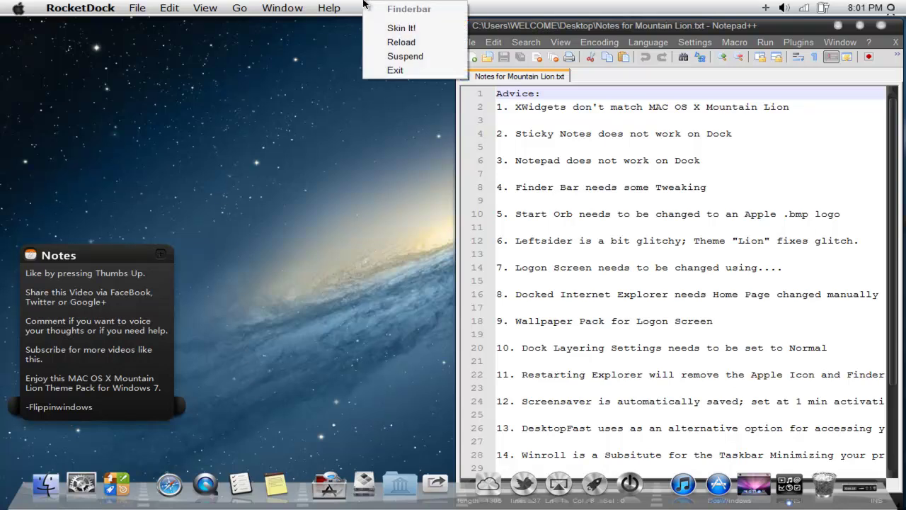
left_click(384, 63)
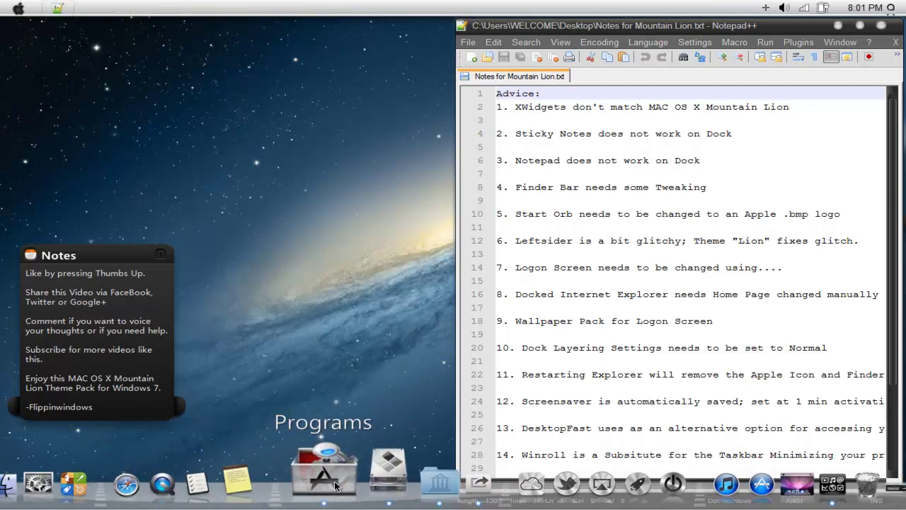
left_click(336, 485)
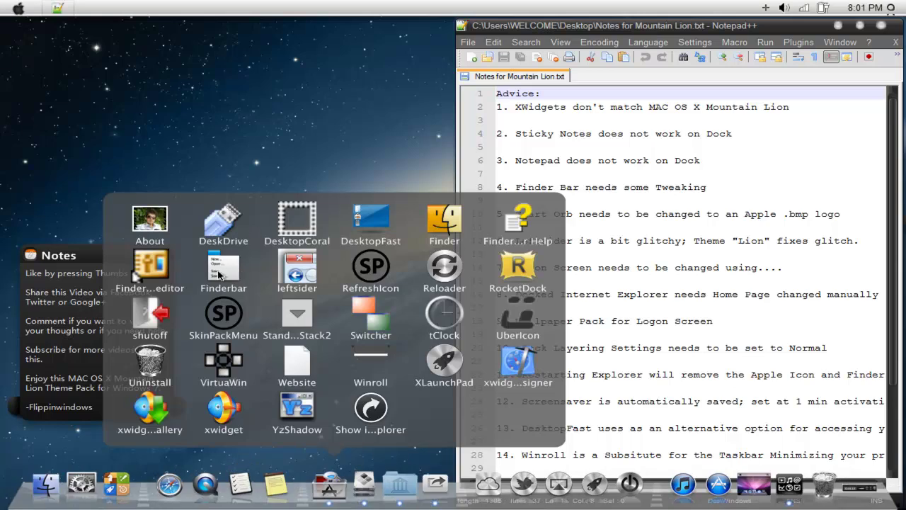
left_click(218, 273)
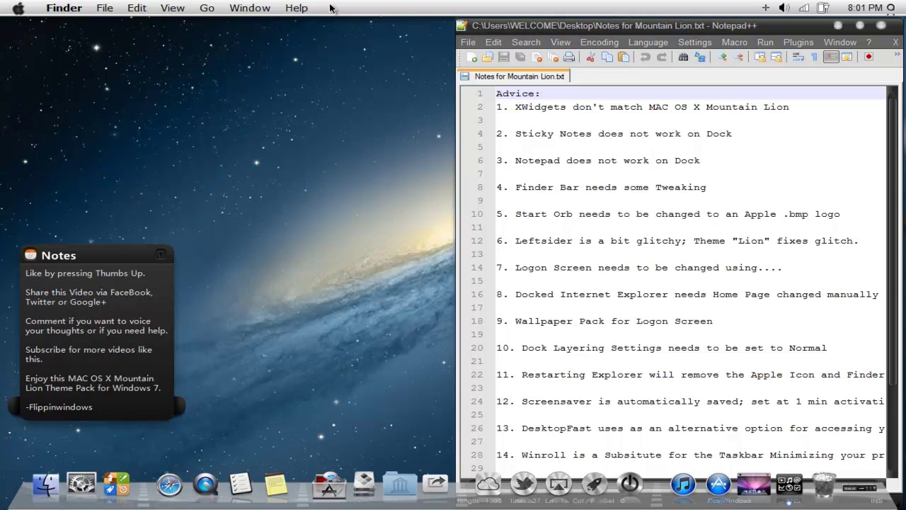
right_click(331, 8)
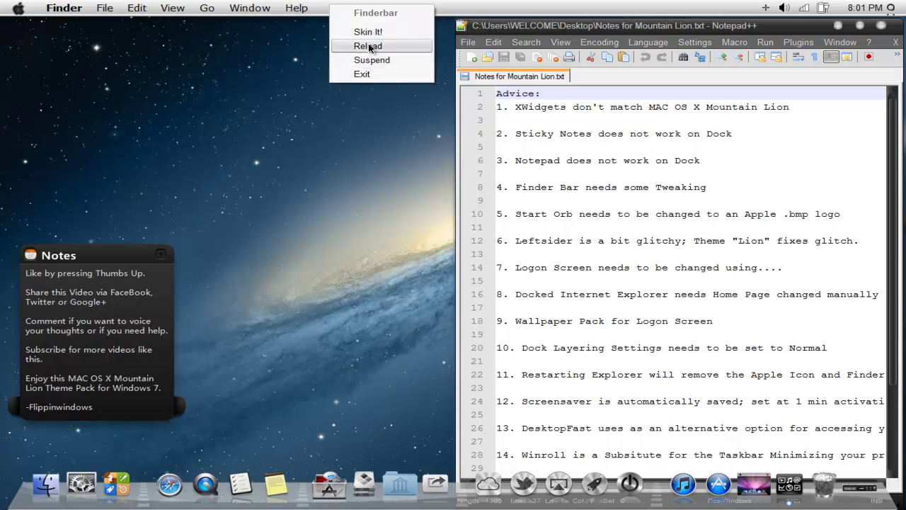
left_click(473, 5)
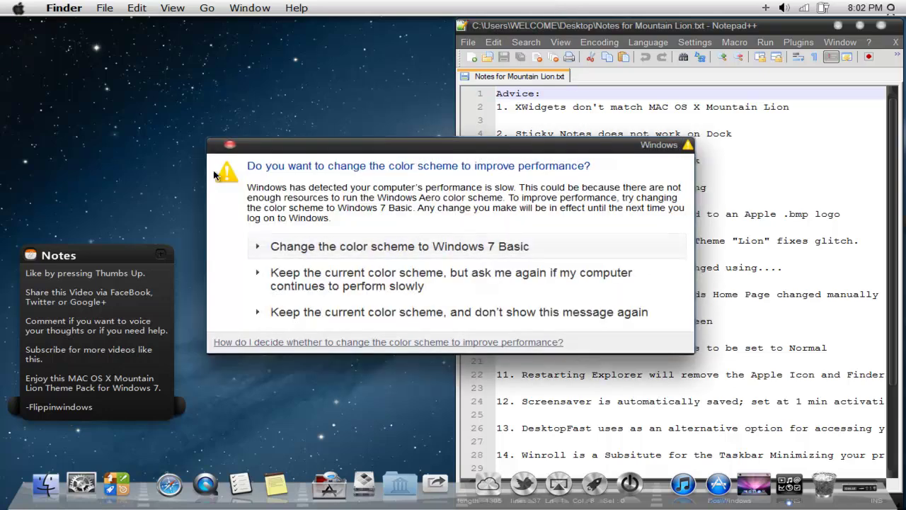
Step: Dismiss the colour-scheme warning, maximize Notepad++ and roll it up to its title bar
left_click(230, 146)
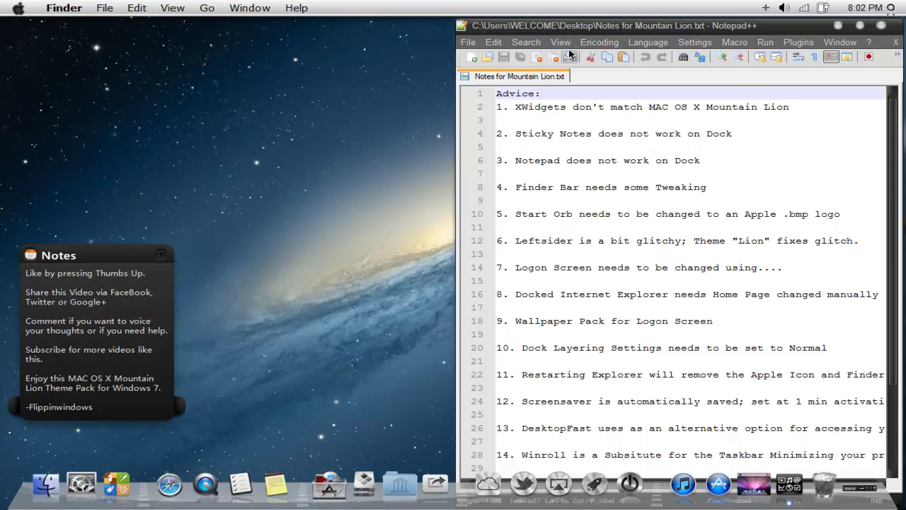
left_click(860, 26)
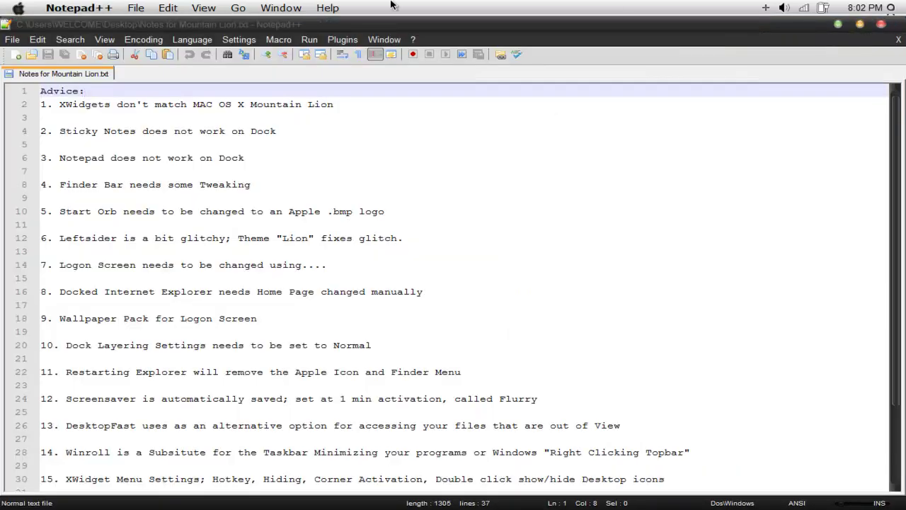
double_click(500, 26)
left_click_drag(500, 26, 490, 41)
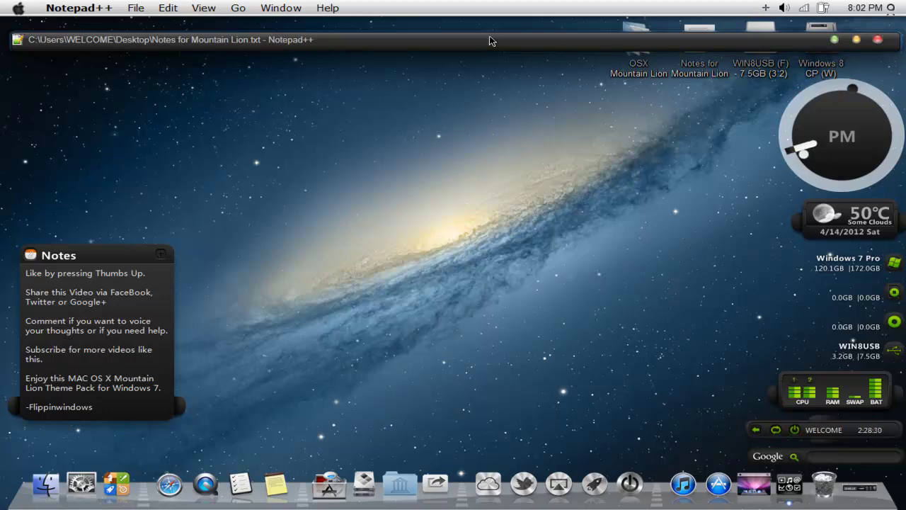
Step: Unroll the notes window and snap it to the right half of the screen
right_click(490, 40)
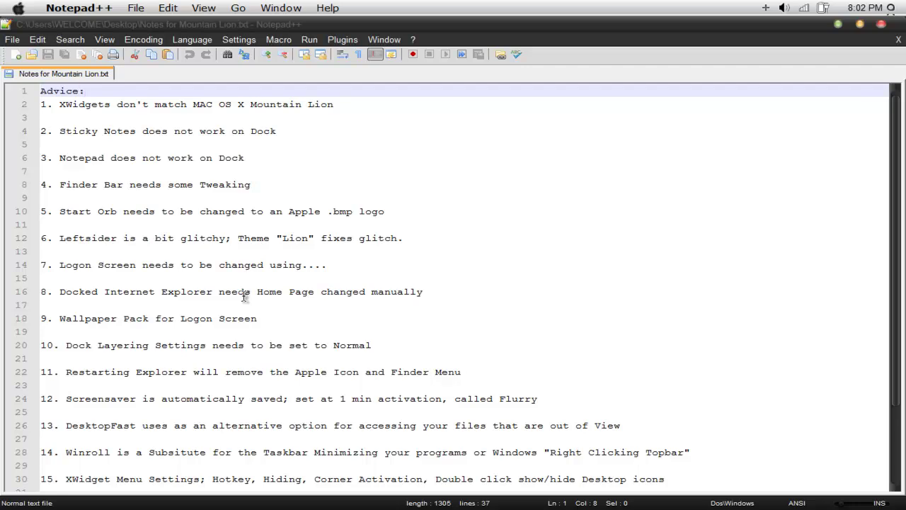
right_click(740, 27)
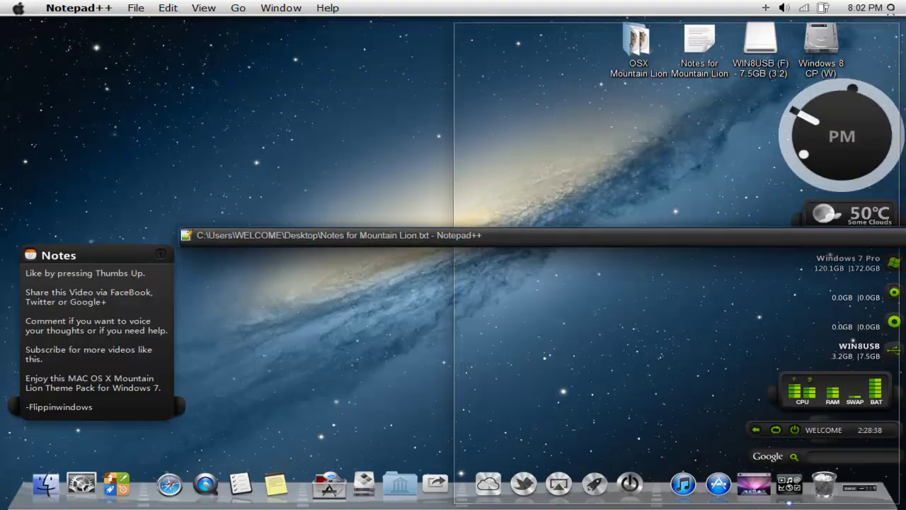
left_click_drag(904, 235, 905, 236)
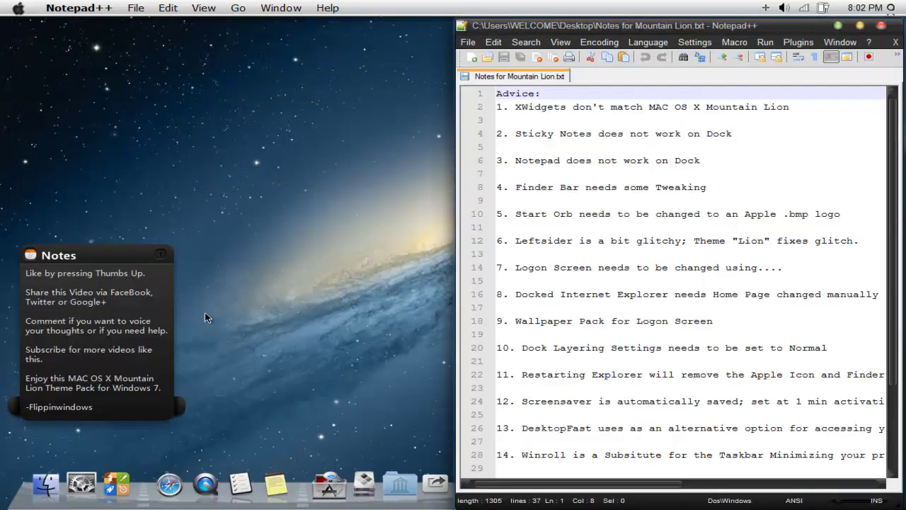
right_click(166, 473)
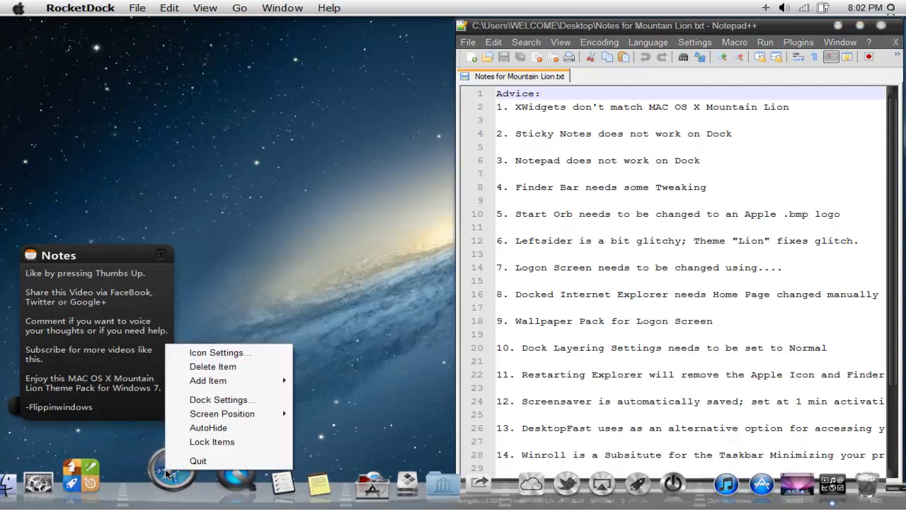
left_click(214, 354)
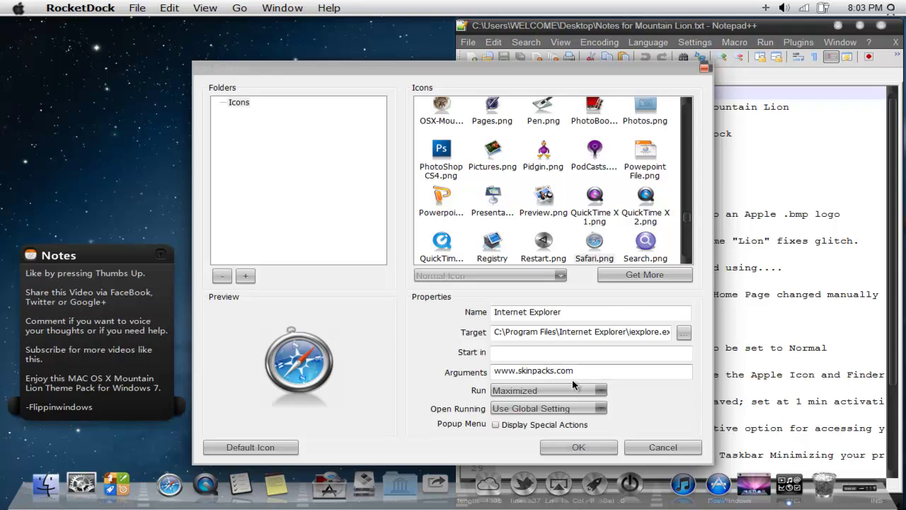
key("BackSpace")
key("BackSpace")
key("BackSpace")
key("BackSpace")
key("BackSpace")
key("BackSpace")
key("BackSpace")
key("BackSpace")
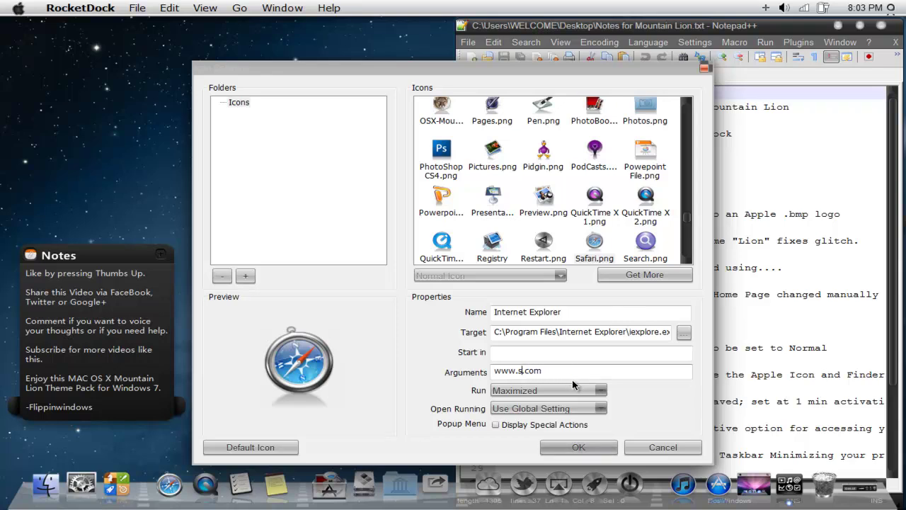
key("BackSpace")
type("google")
left_click(572, 446)
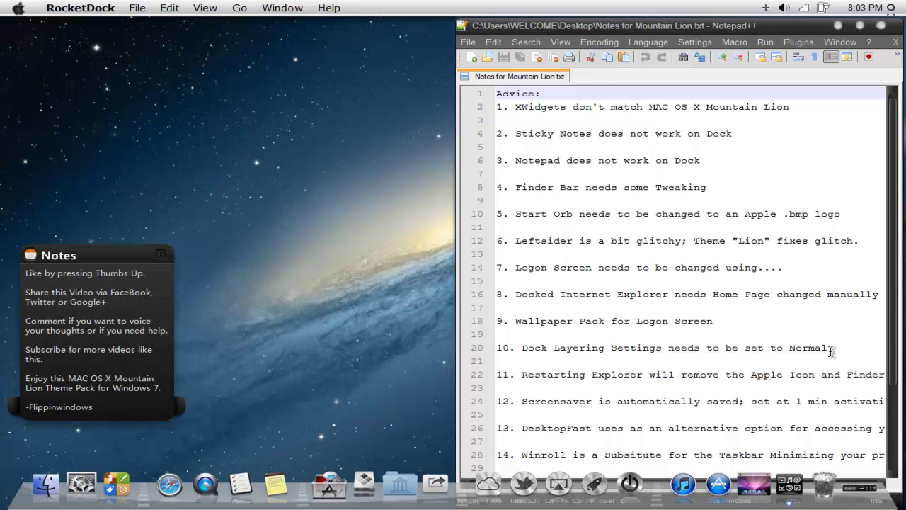
Step: Scroll the notes down to the later items, then minimize Notepad++ into the dock
left_click_drag(895, 314, 895, 352)
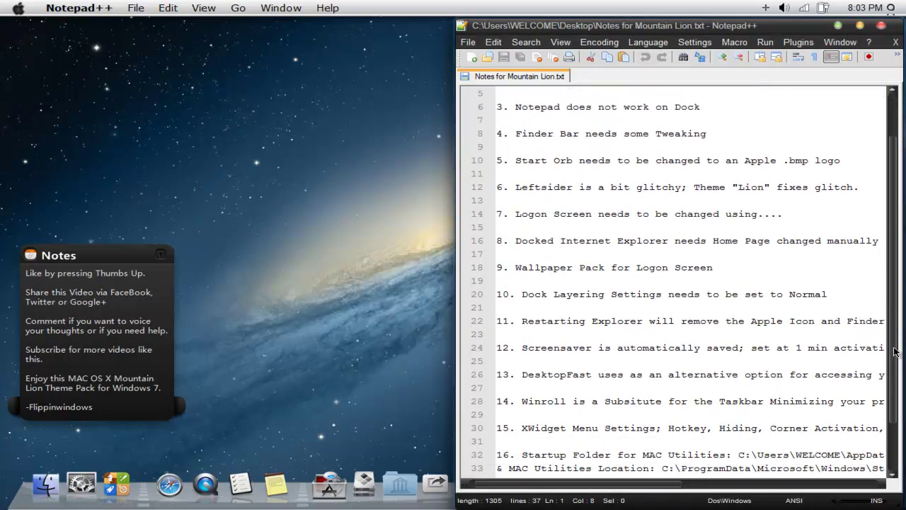
left_click(837, 28)
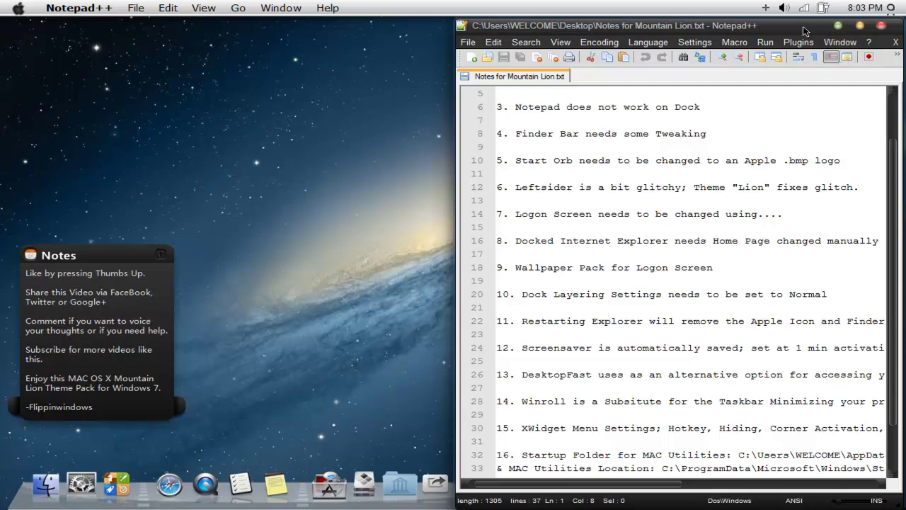
left_click(773, 33)
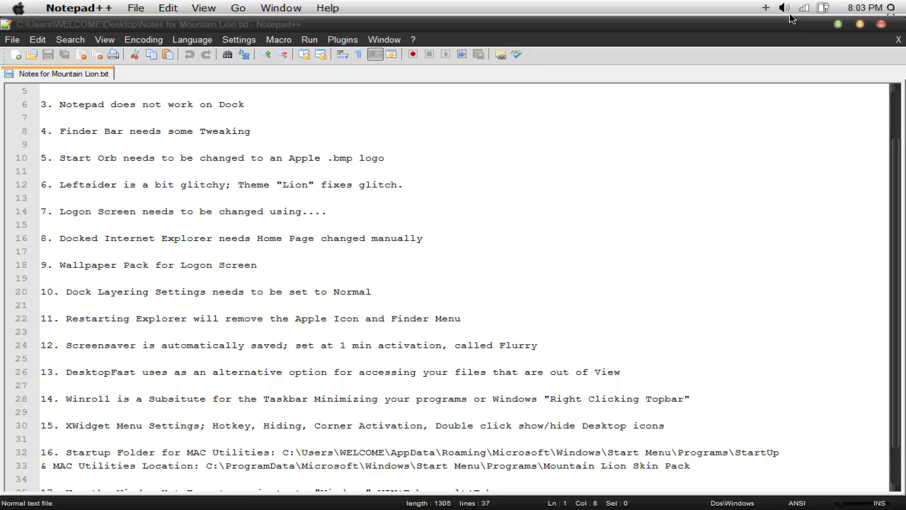
left_click(838, 26)
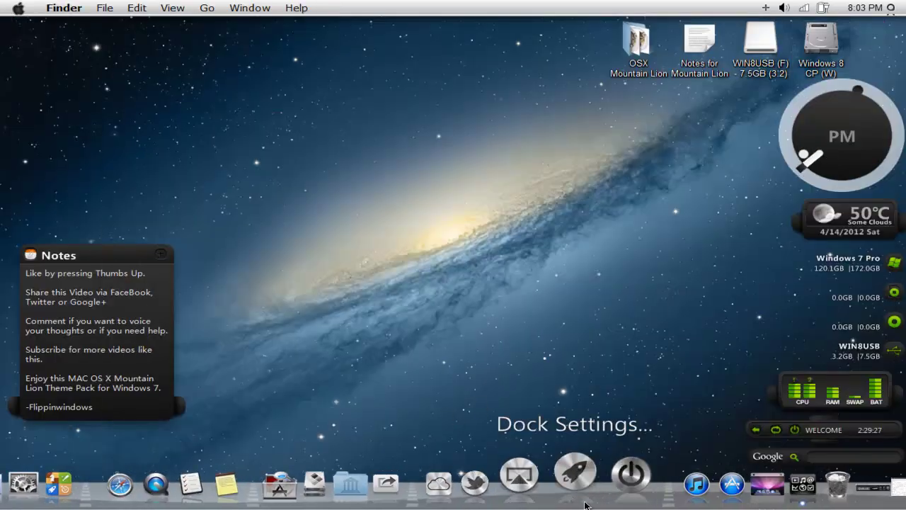
Step: Keep RocketDock's layering at Normal in Dock Settings, then roll up the notes window
right_click(591, 506)
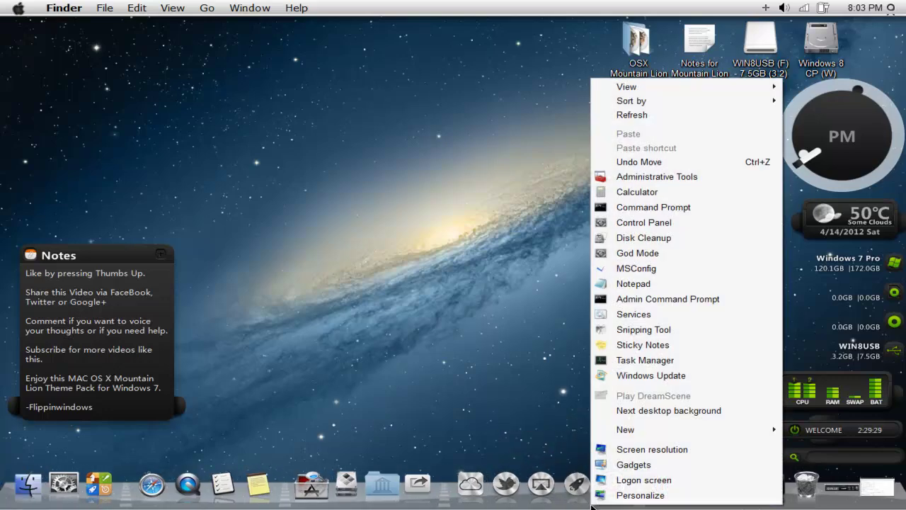
left_click(577, 471)
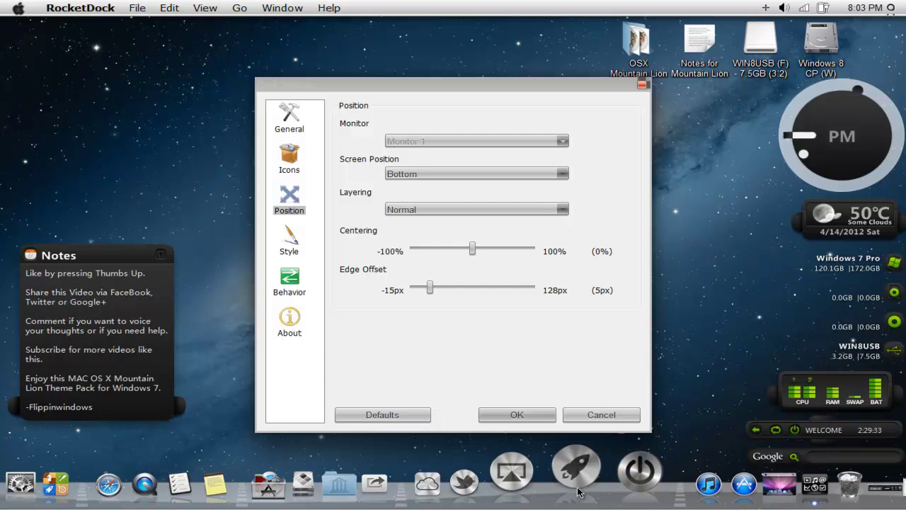
left_click(290, 242)
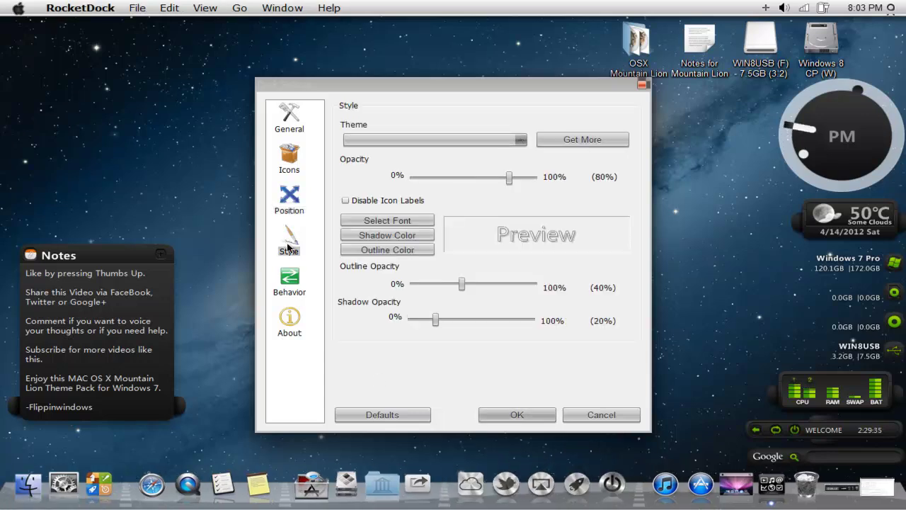
left_click(290, 206)
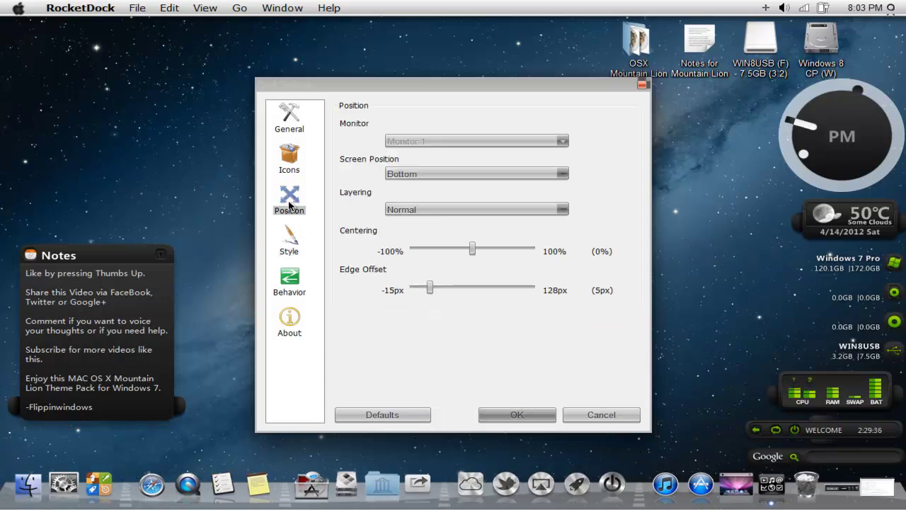
left_click(441, 217)
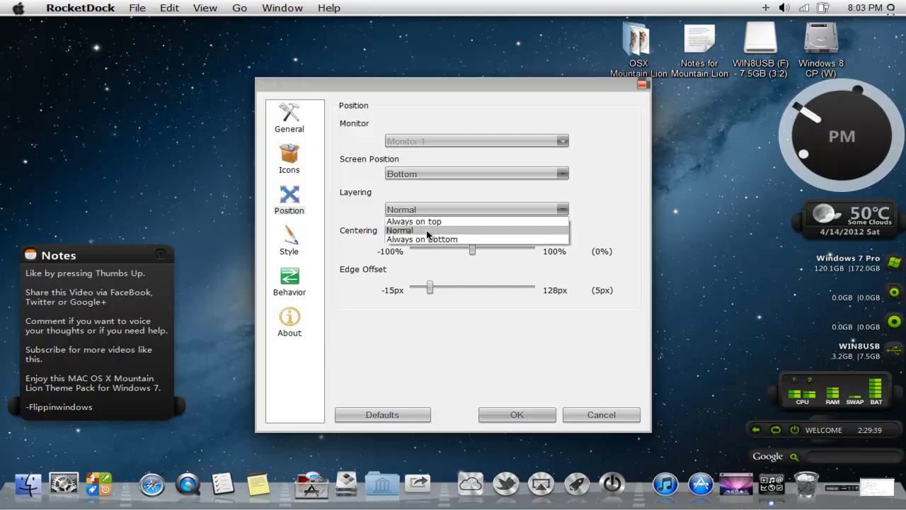
left_click(425, 236)
left_click(524, 415)
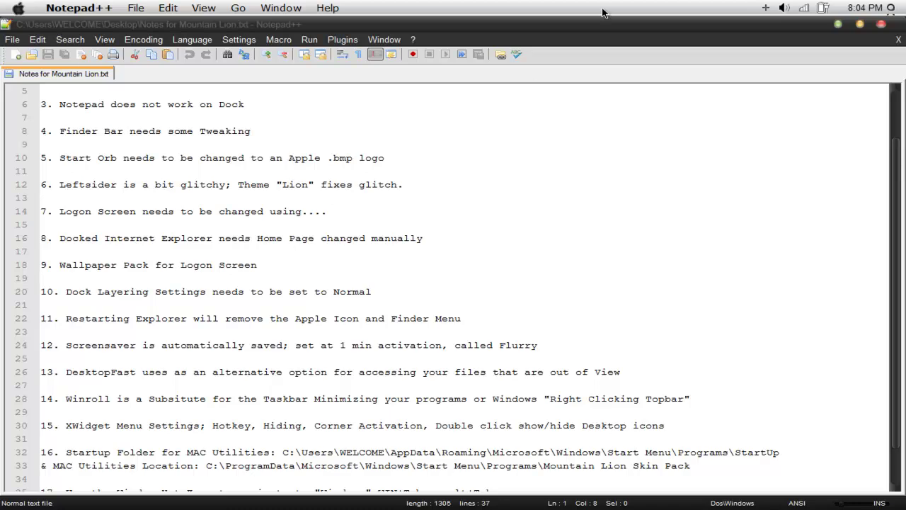
double_click(789, 29)
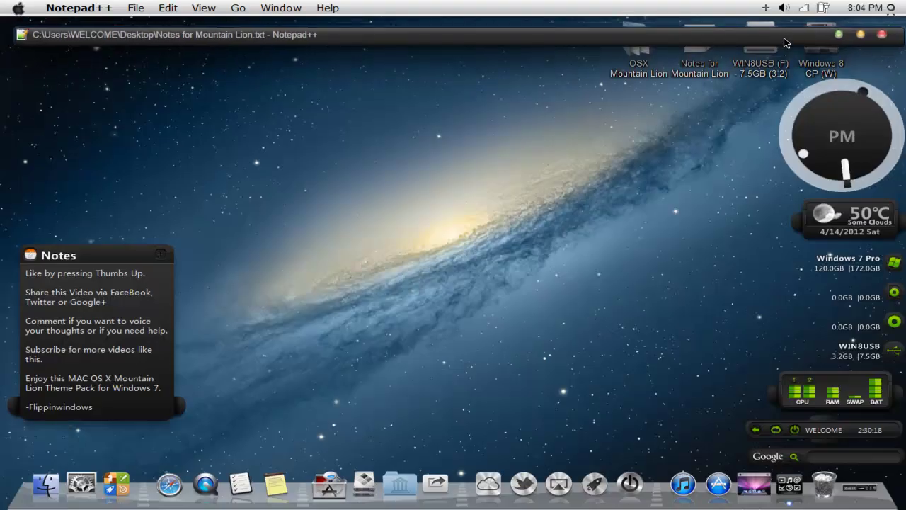
right_click(479, 83)
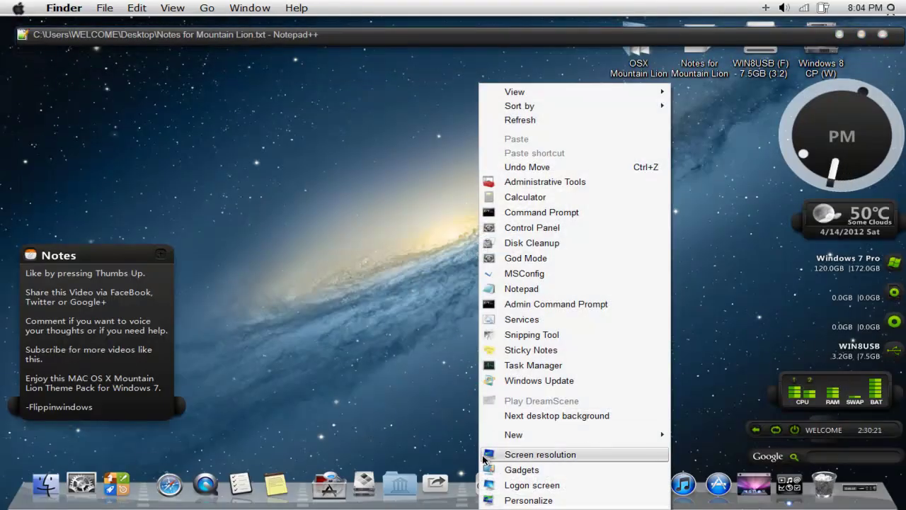
Step: Keep Flurry as the screen saver with a 1-minute wait, then return to Notepad++
left_click(496, 500)
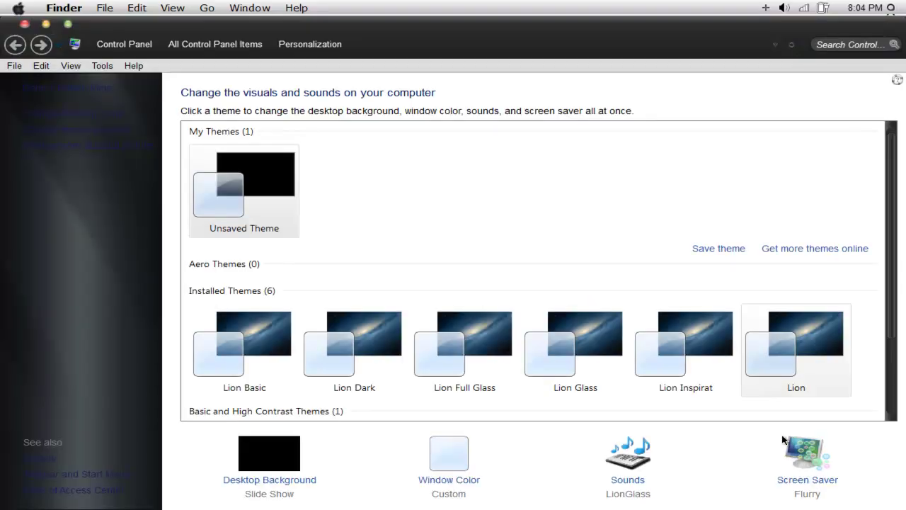
left_click(813, 481)
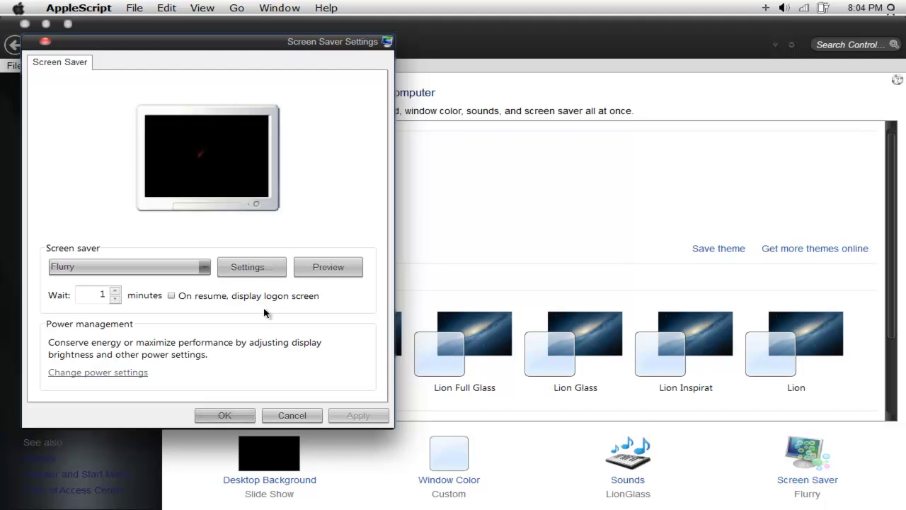
left_click(205, 267)
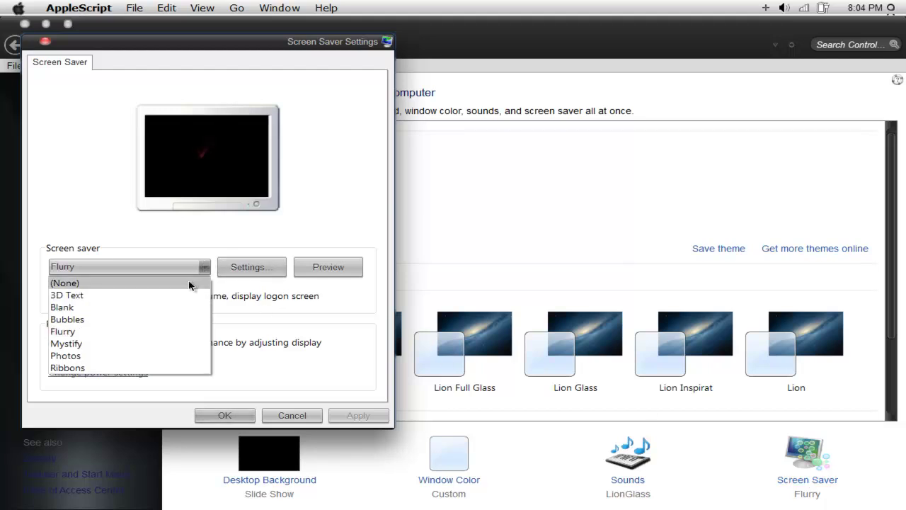
left_click(340, 244)
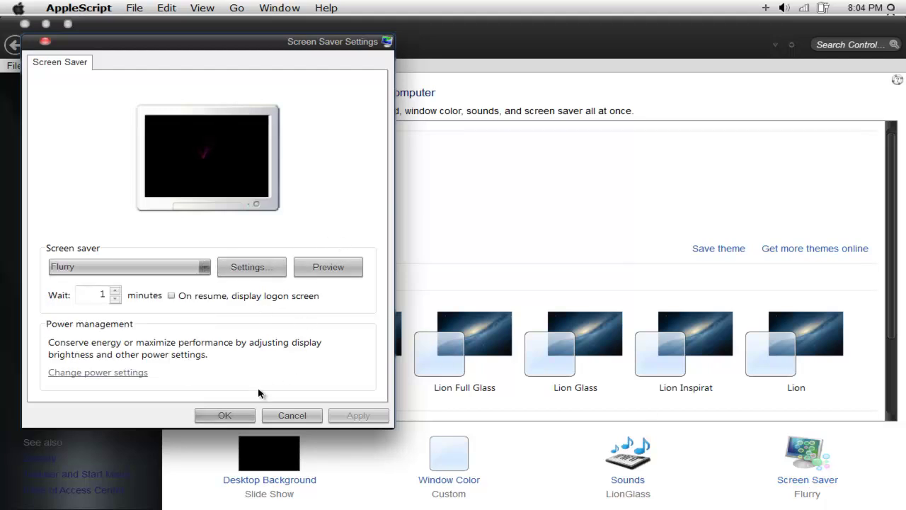
key("alt+Tab")
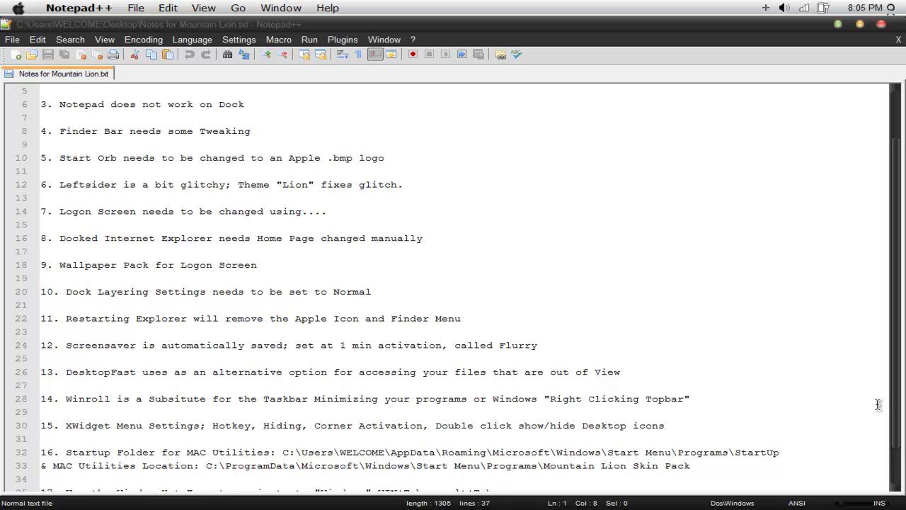
left_click(837, 27)
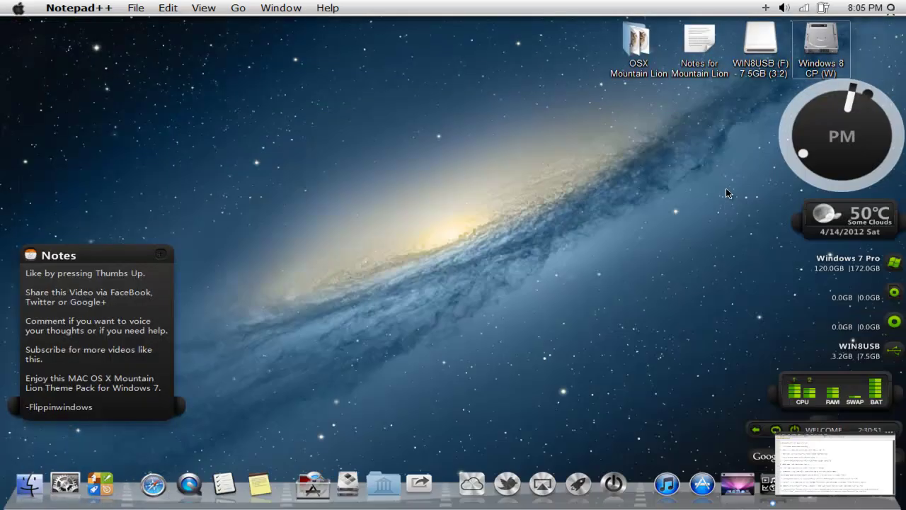
left_click(740, 476)
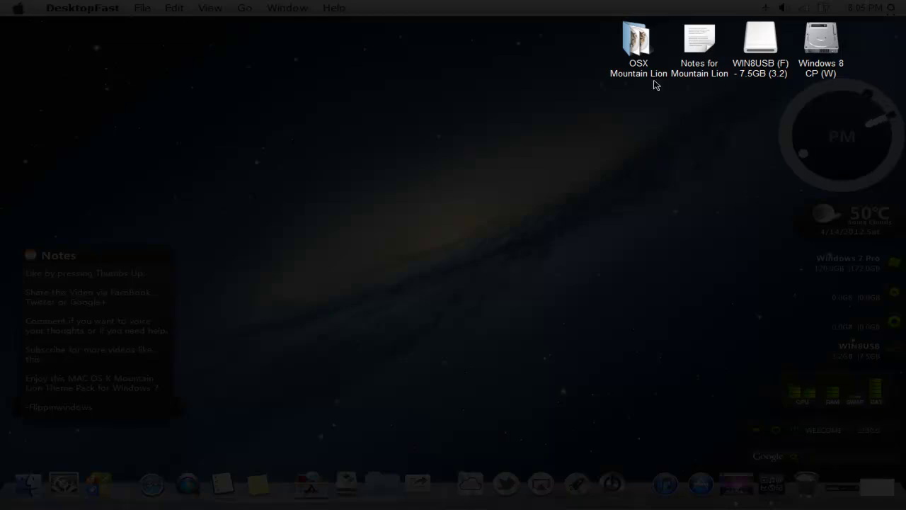
left_click(649, 184)
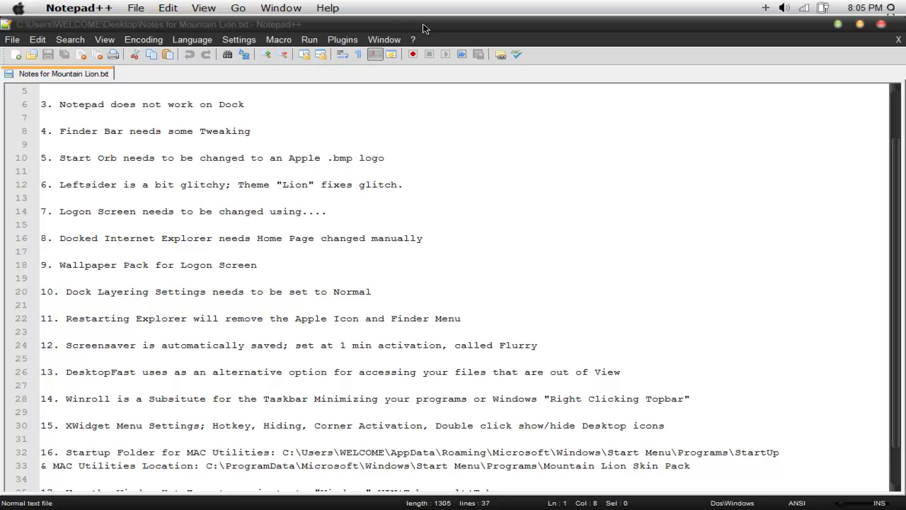
Step: Toggle the Notepad++ window rolled up and down with WinRoll, leaving it rolled up
right_click(422, 27)
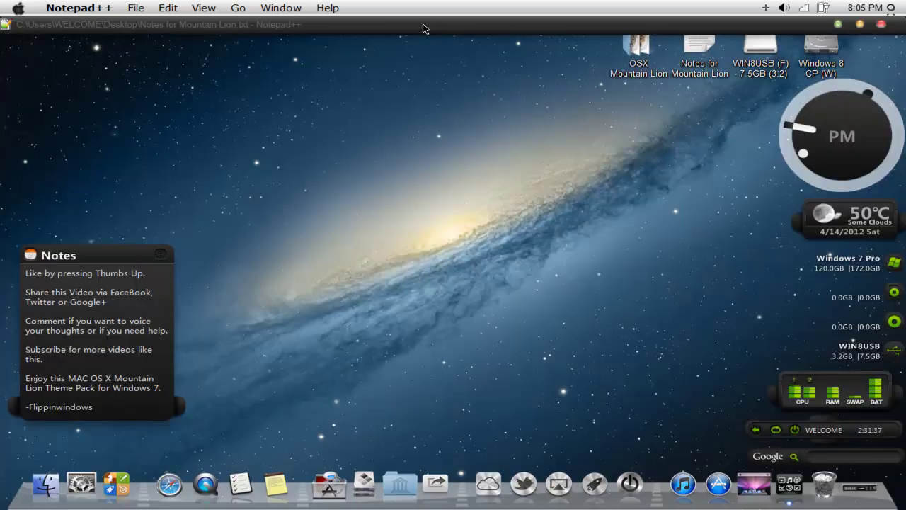
right_click(423, 26)
right_click(423, 27)
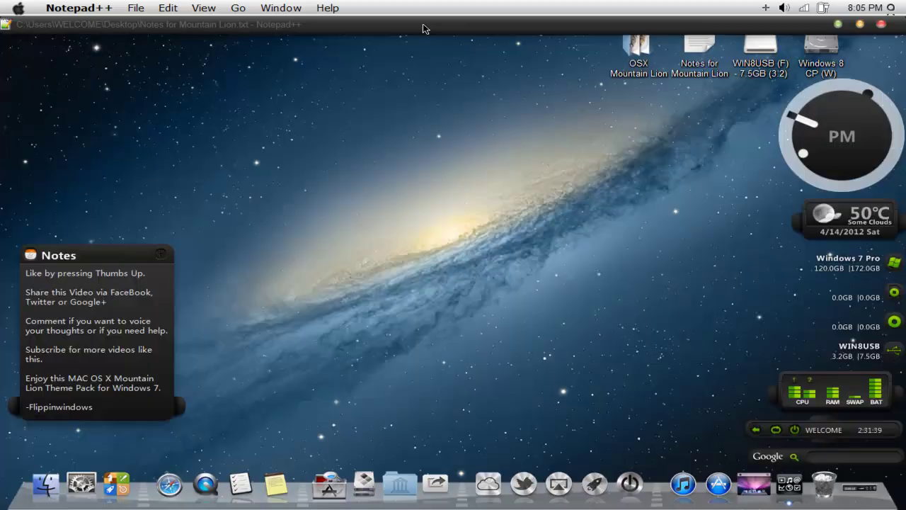
right_click(423, 27)
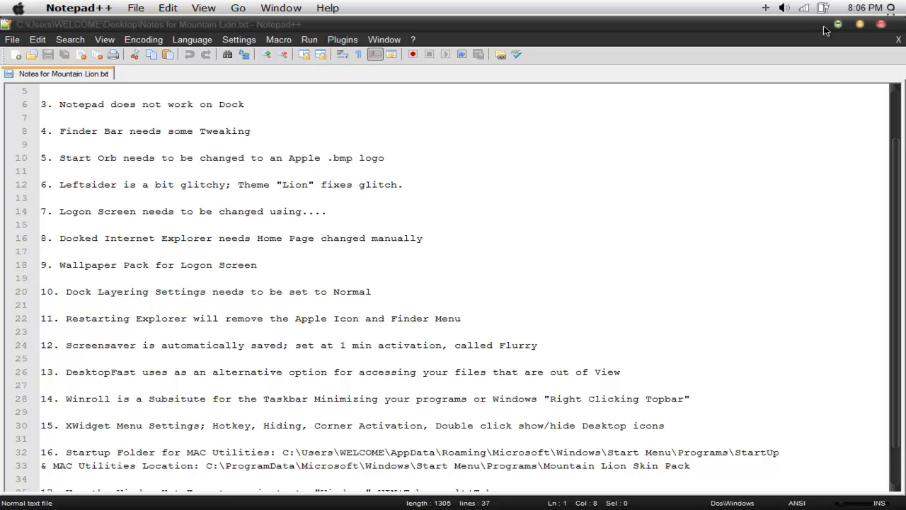
right_click(769, 24)
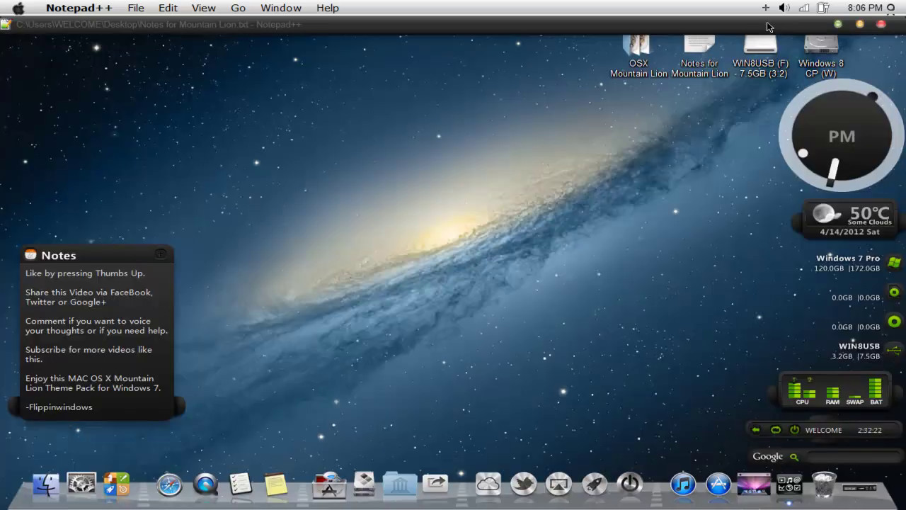
Step: Bring up the XWidget gallery and toggle its widgets into and out of edit mode
right_click(826, 136)
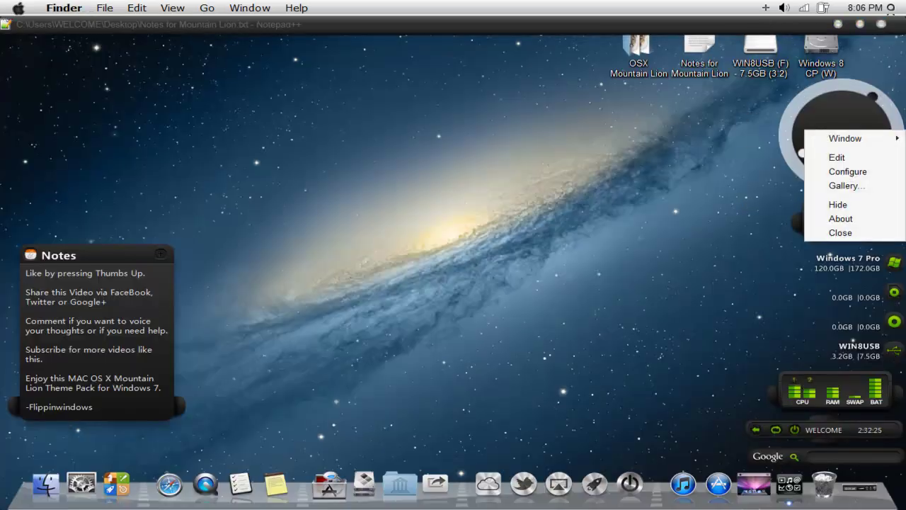
mouse_move(14, 497)
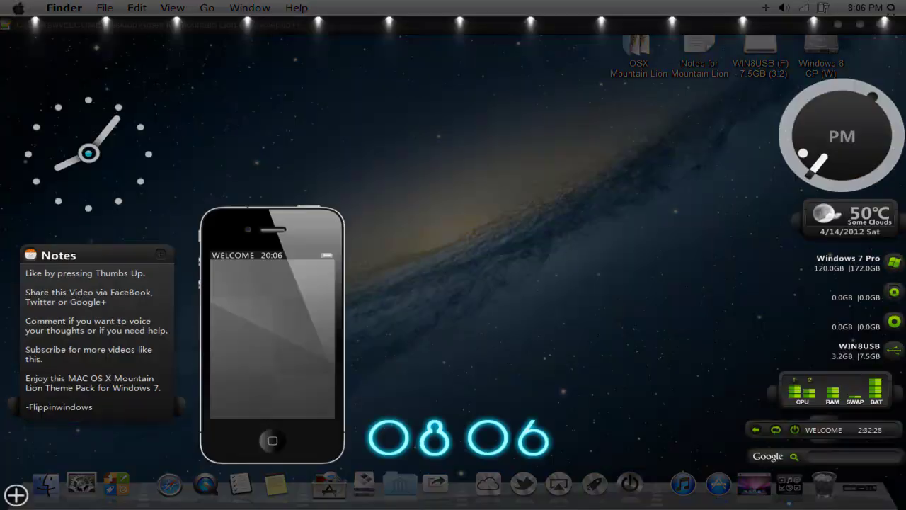
left_click(15, 496)
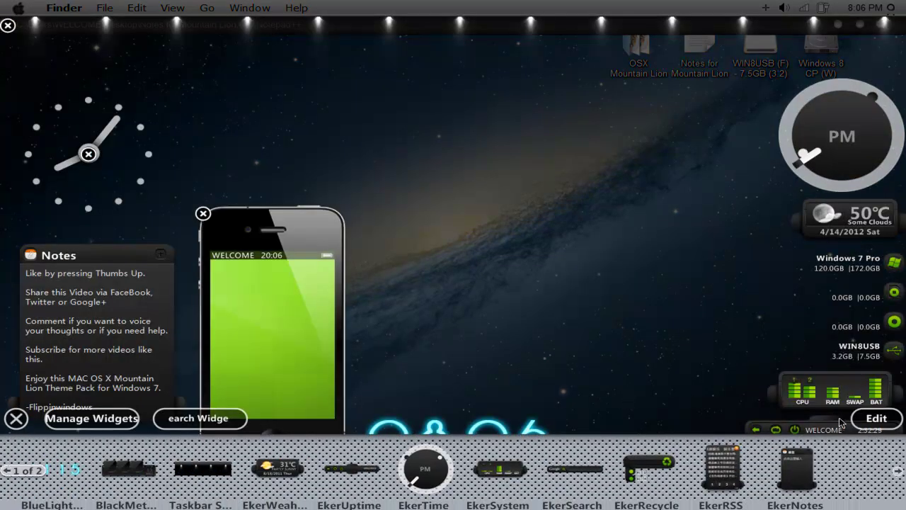
left_click(875, 419)
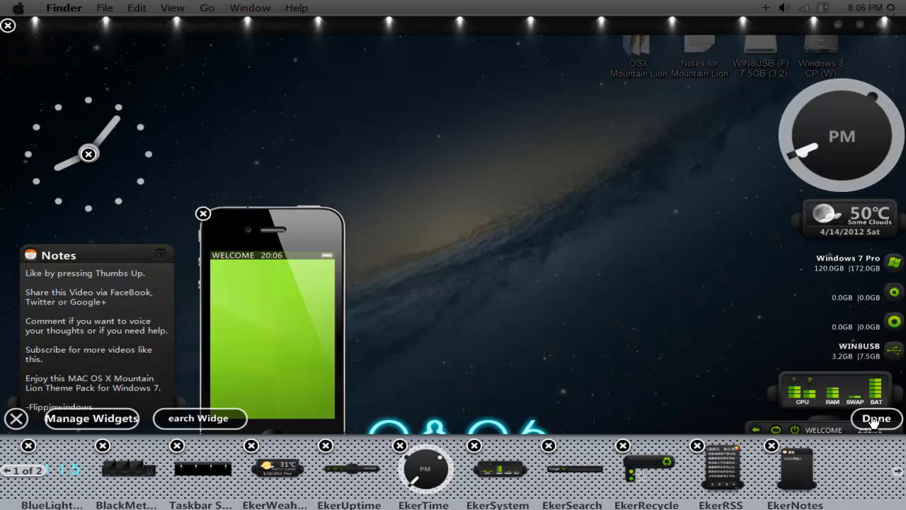
left_click(875, 419)
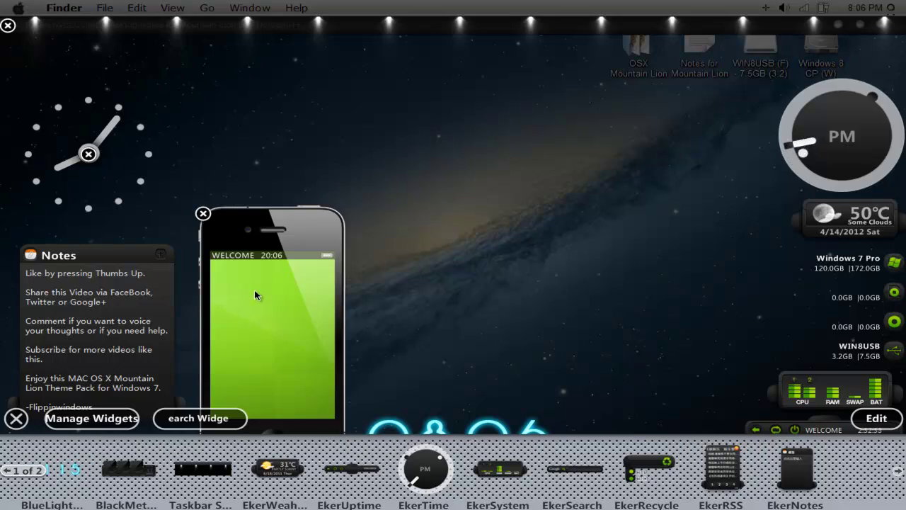
Step: Open XWidget Options from the phone widget's menu, then reopen the Notes for Mountain Lion file
right_click(255, 294)
mouse_move(310, 303)
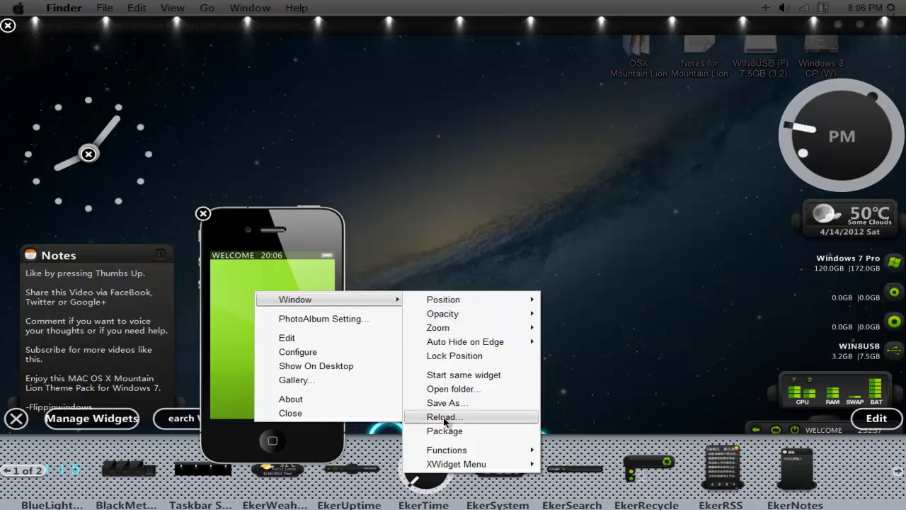
mouse_move(453, 465)
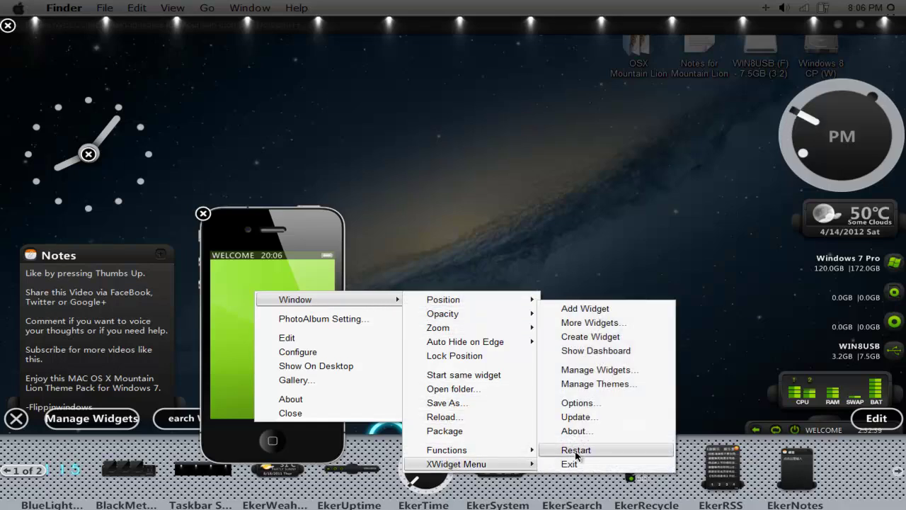
left_click(578, 403)
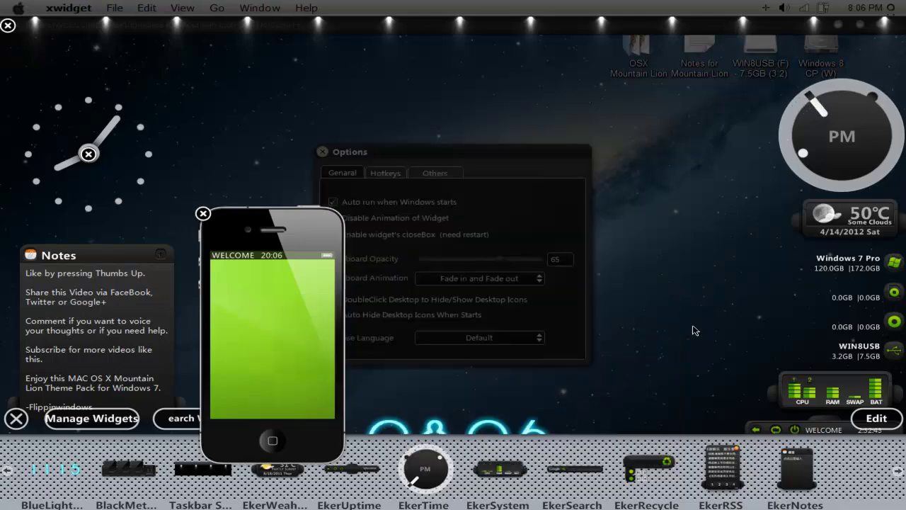
left_click(859, 425)
double_click(701, 51)
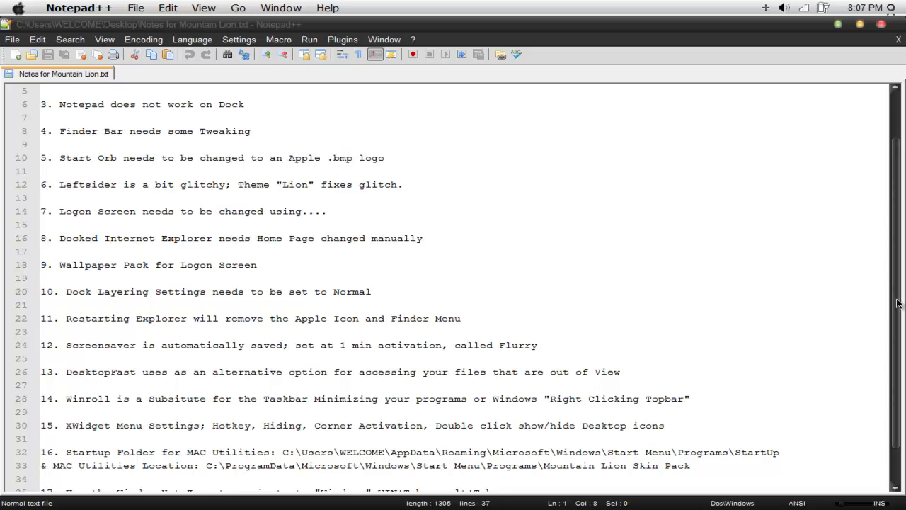
Step: Roll up the notes and keep XWidget's dashboard hotkey set to None on the Hotkeys tab
scroll(897, 308, "down", 1)
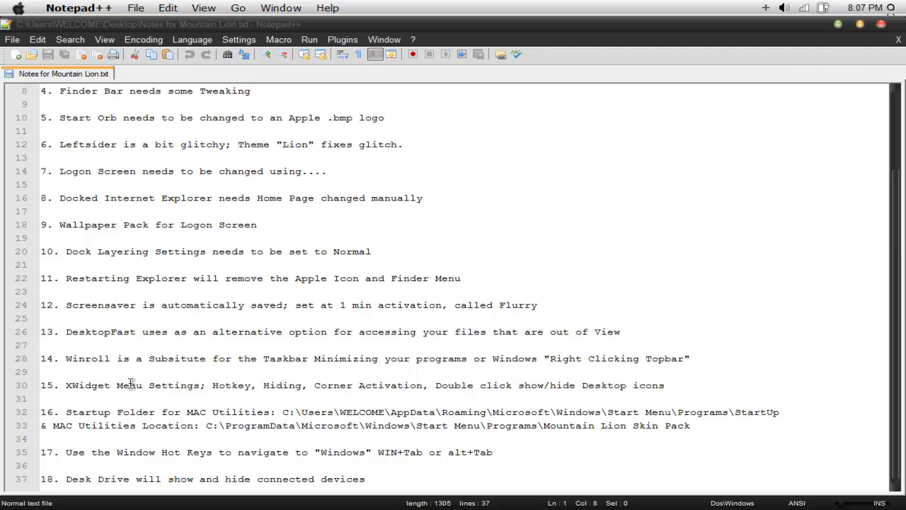
right_click(371, 26)
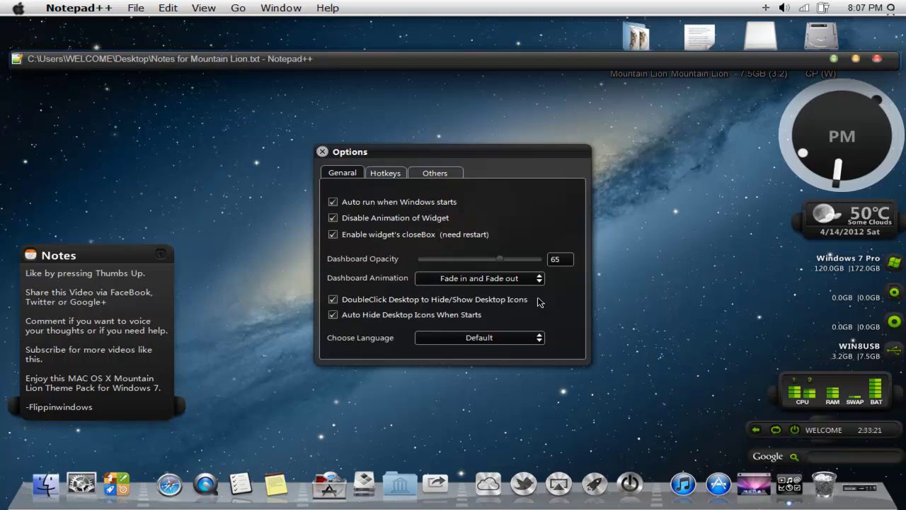
left_click(397, 181)
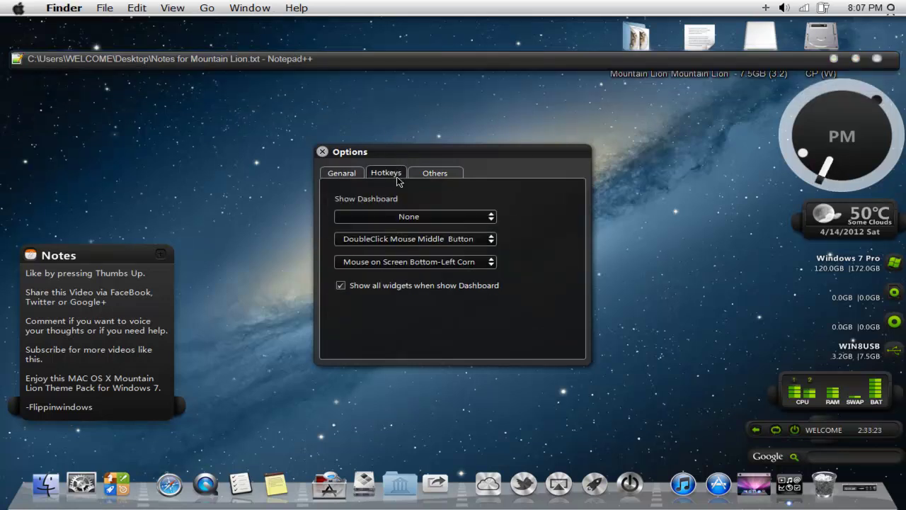
left_click(402, 217)
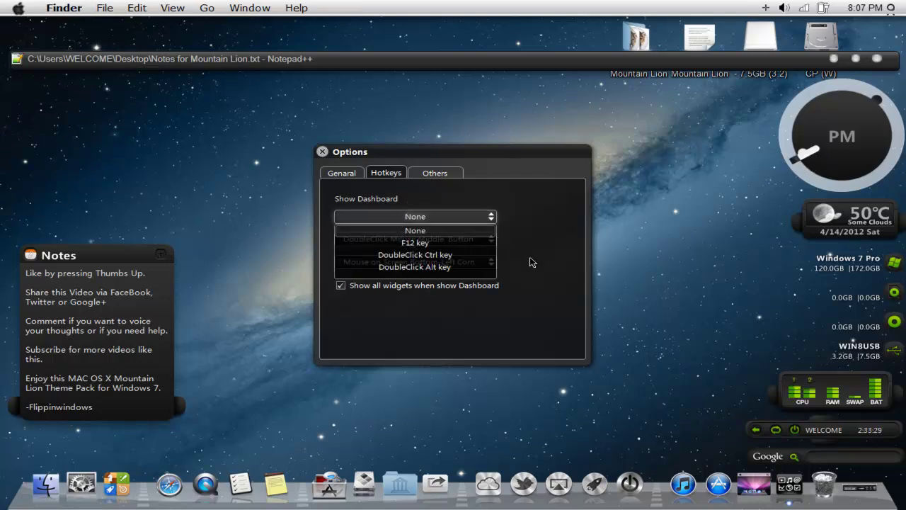
left_click(542, 243)
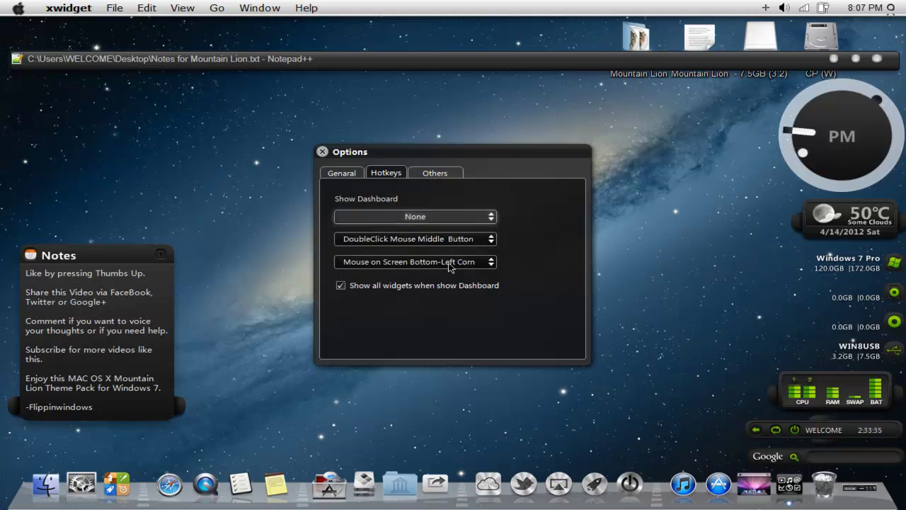
Step: Show and hide the dashboard with a middle-click, view the Others options, then close Options
middle_click(428, 285)
middle_click(428, 285)
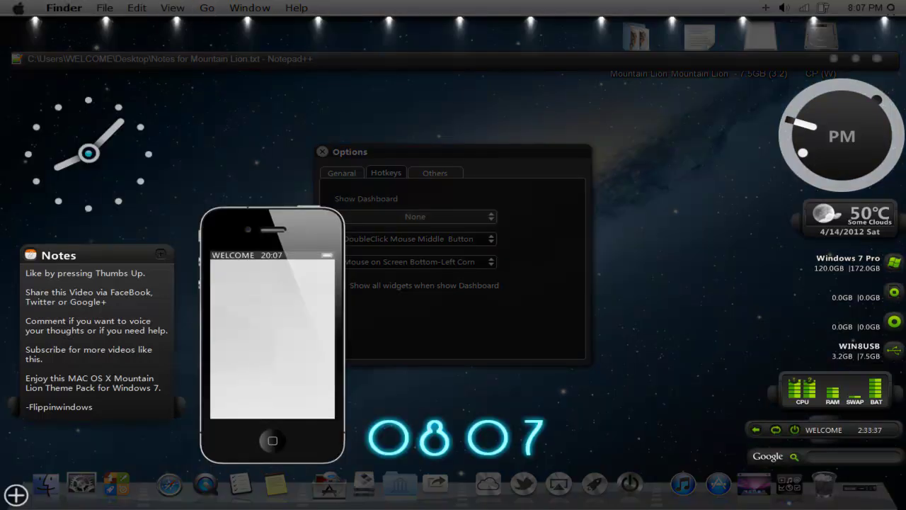
middle_click(536, 206)
middle_click(537, 206)
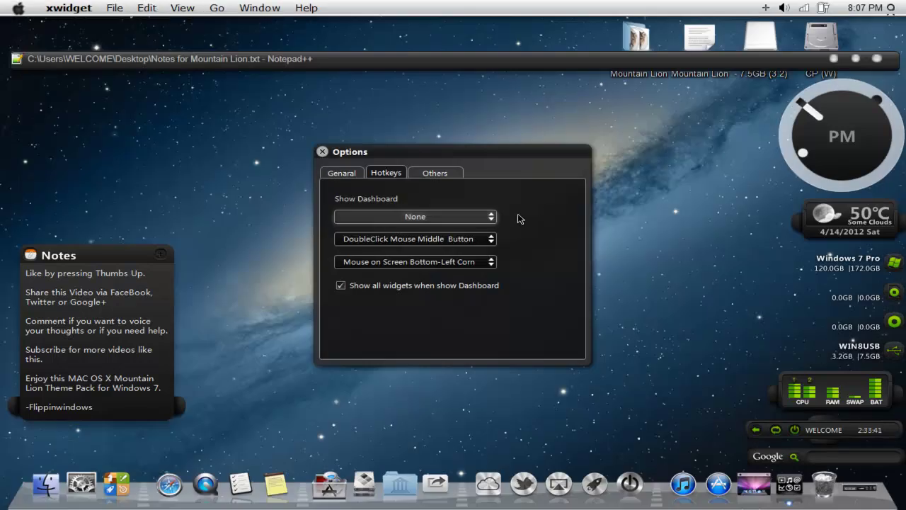
left_click(433, 173)
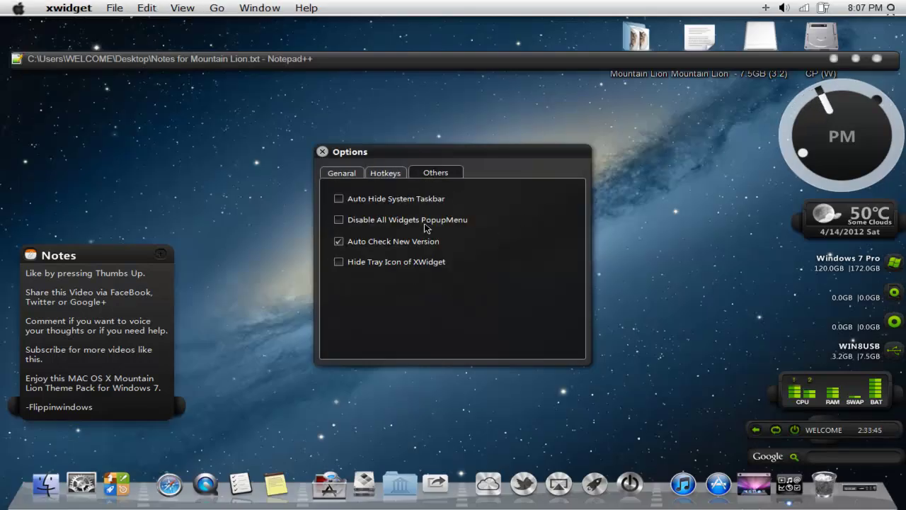
left_click(323, 153)
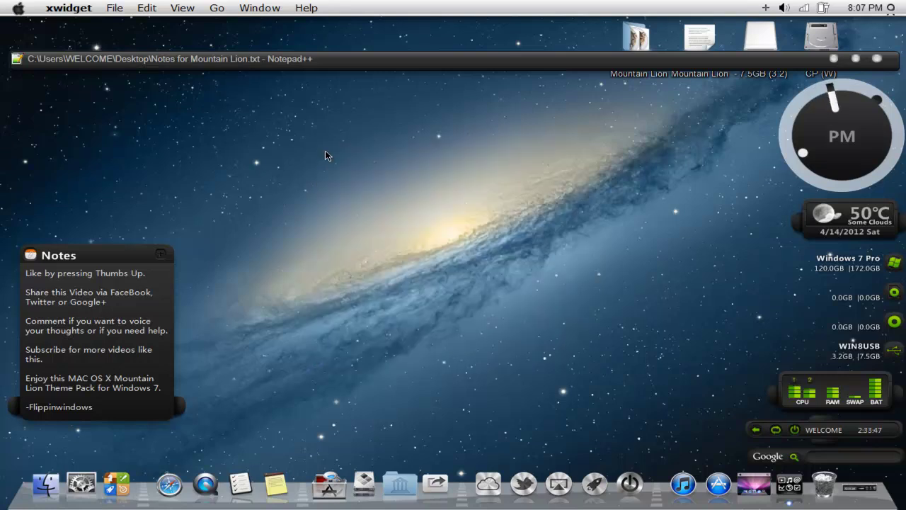
Step: Copy the StartUp folder path from line 32 of the Notepad++ notes
left_click_drag(412, 60, 413, 45)
double_click(412, 45)
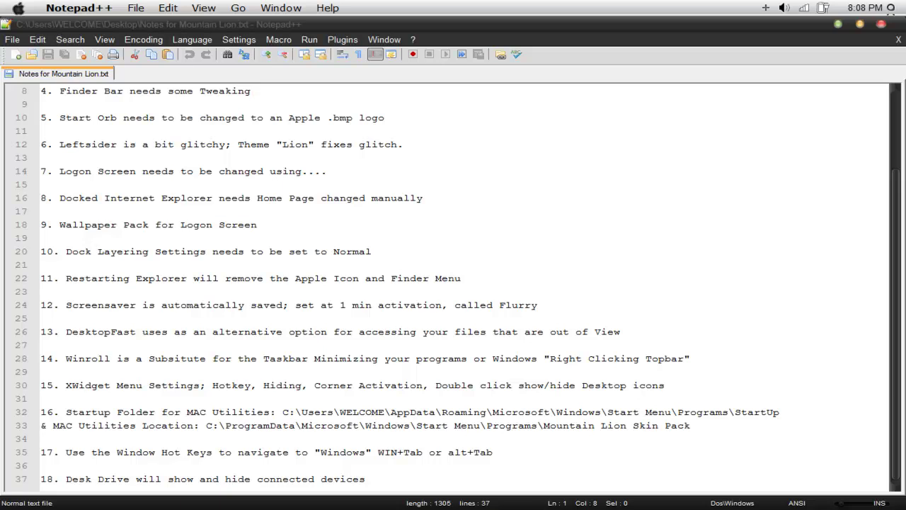
left_click_drag(283, 412, 779, 413)
key("ctrl+c")
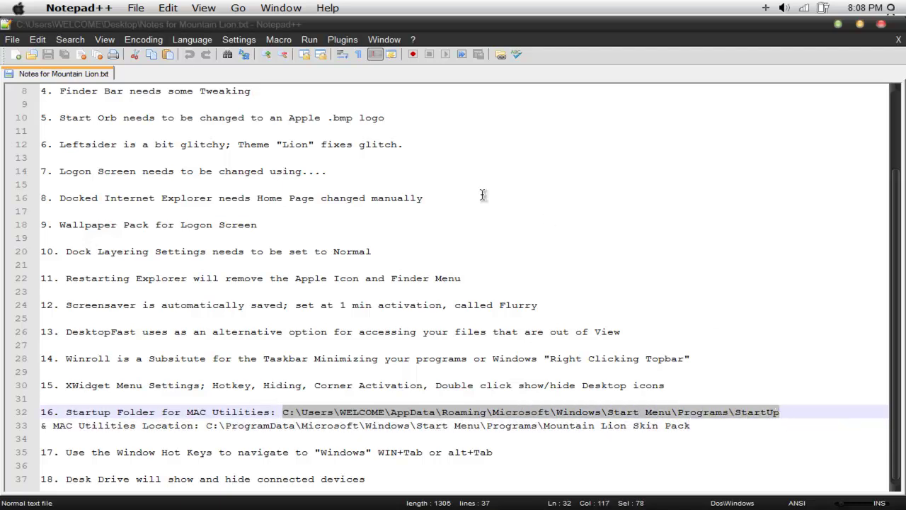
left_click_drag(602, 24, 597, 57)
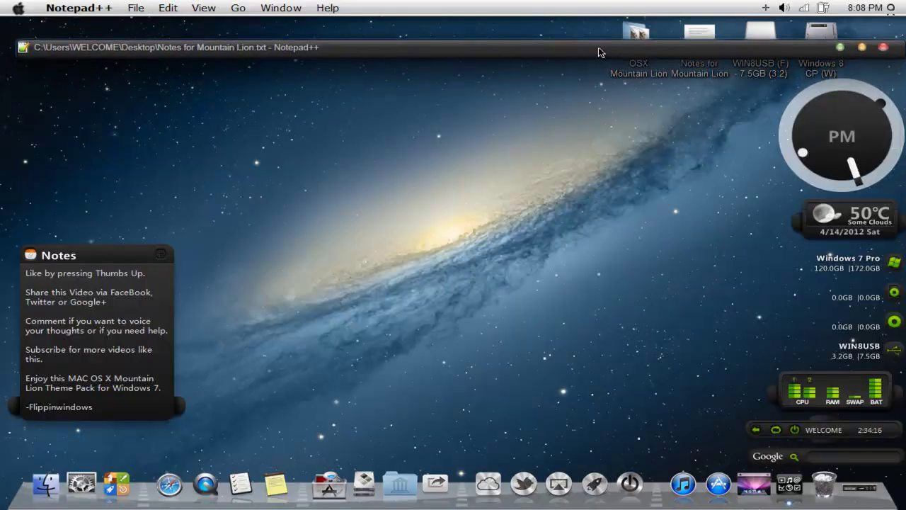
Step: Open Computer, navigate to the pasted StartUp path, and move the window left
left_click(363, 481)
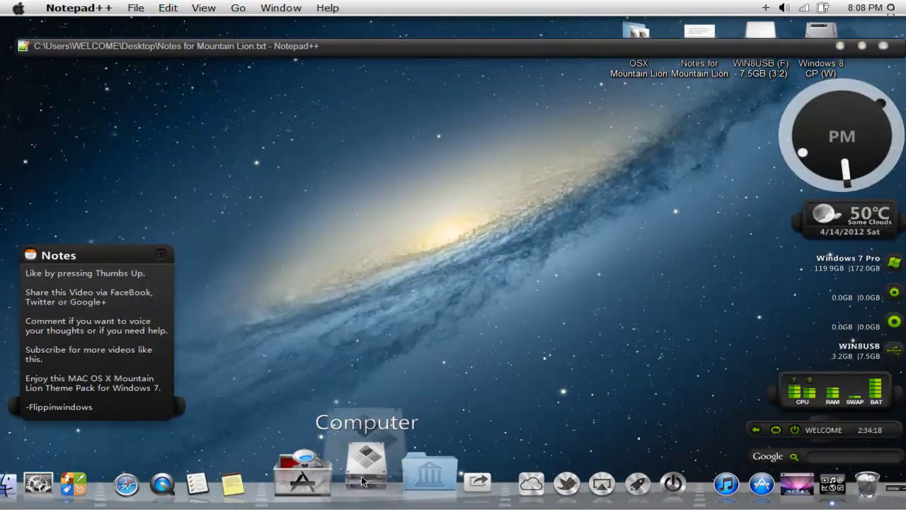
left_click(362, 198)
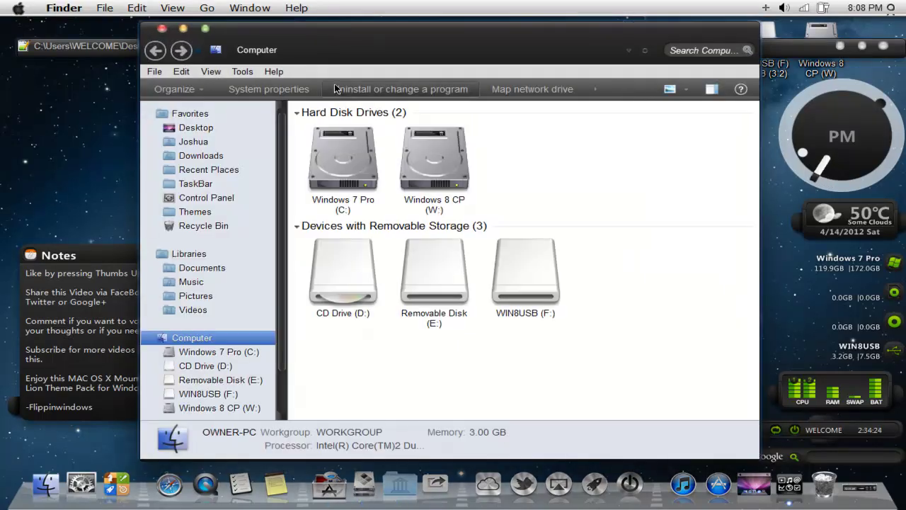
left_click(319, 47)
key("ctrl+v")
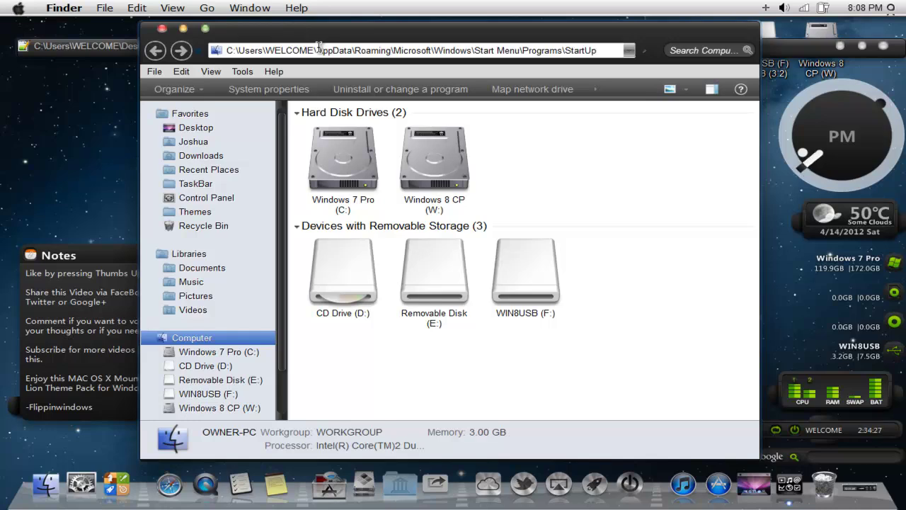
key("Return")
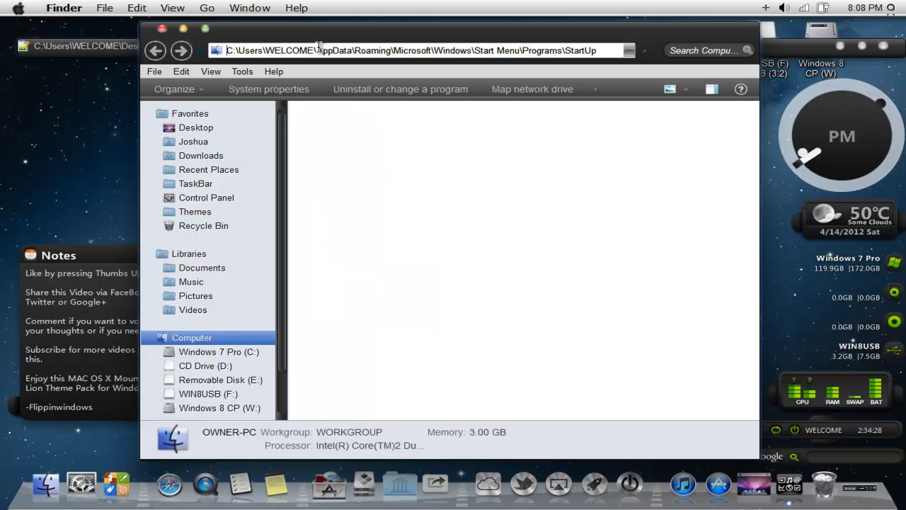
left_click_drag(320, 32, 1, 107)
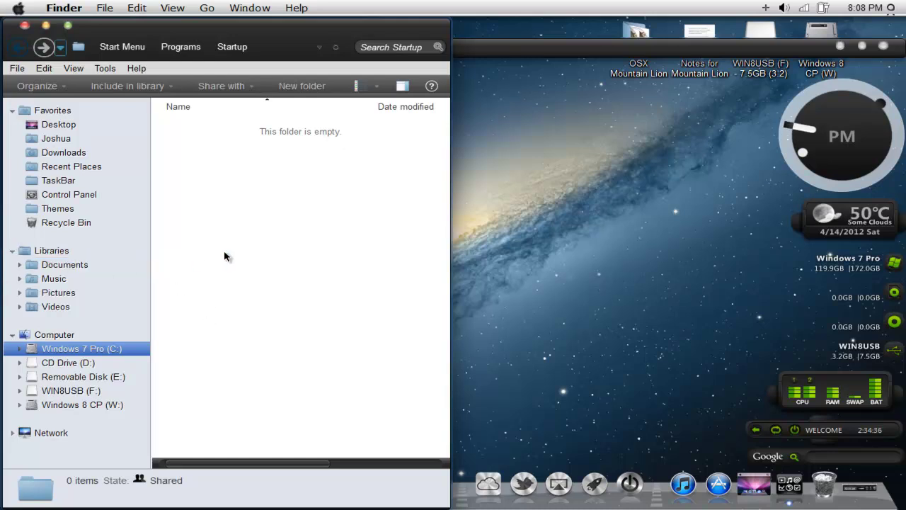
Step: Open Windows 7 Pro (C:) in a new Explorer window snapped to the right half
right_click(63, 352)
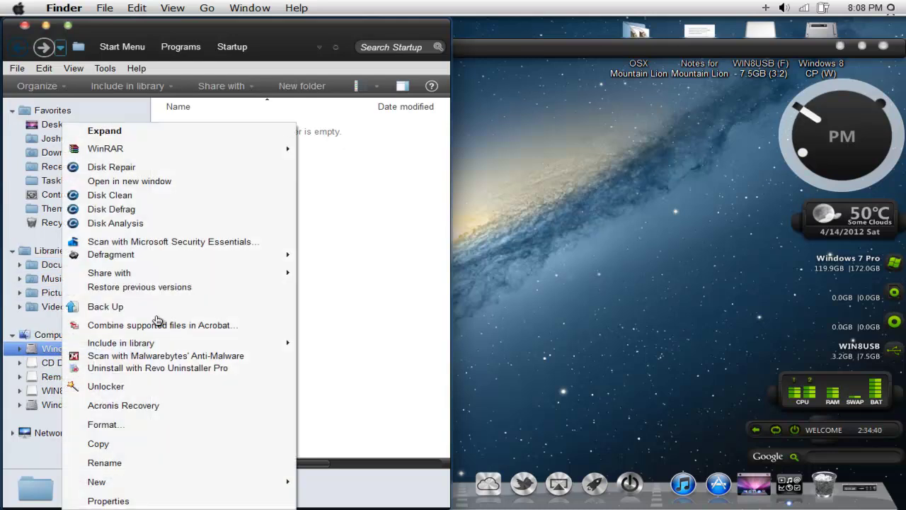
mouse_move(143, 154)
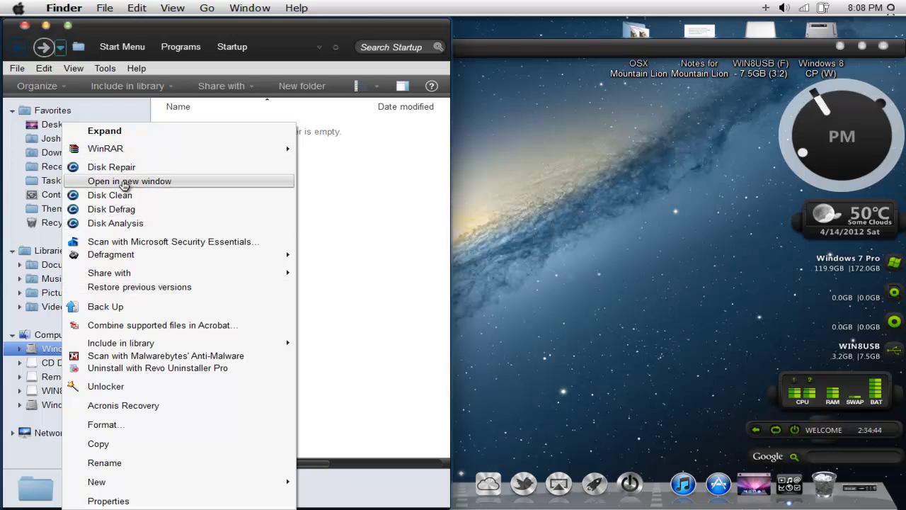
key("ctrl+n")
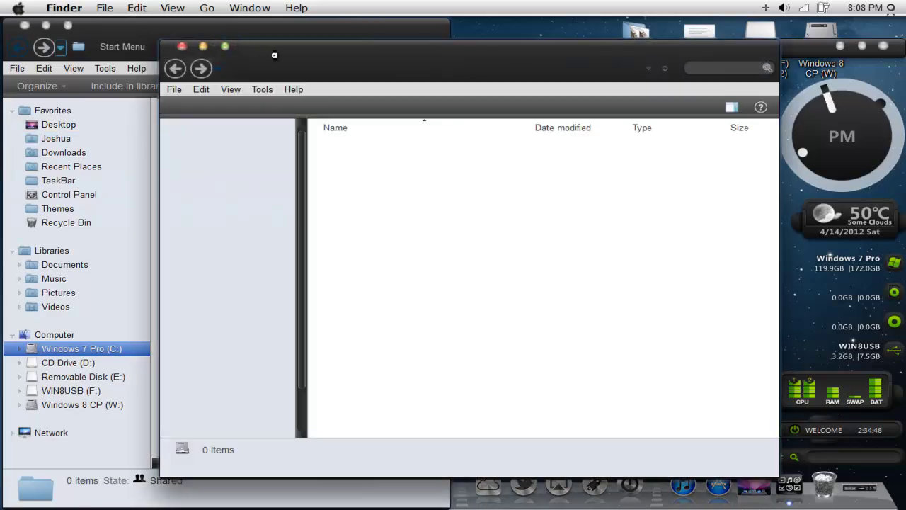
key("super+Right")
key("alt+Tab")
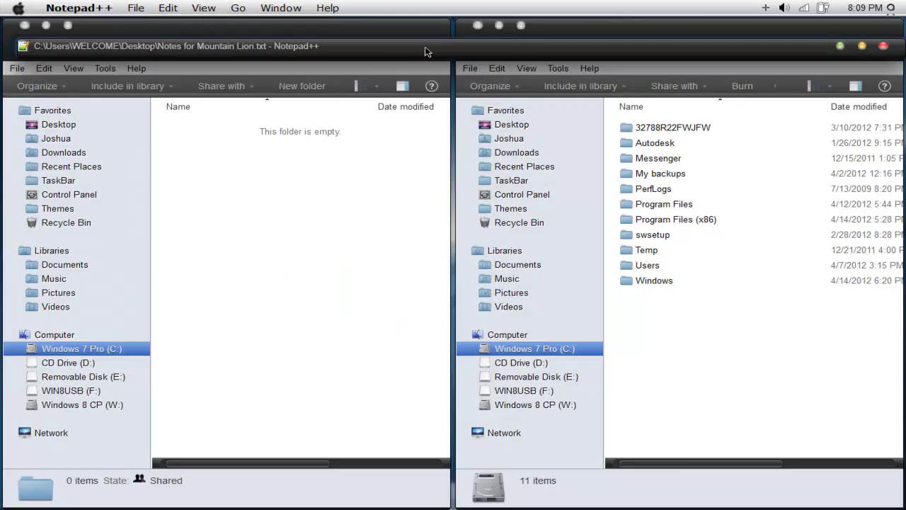
Step: Copy the Mountain Lion Skin Pack path from line 33 and open it in the right window
left_click(427, 51)
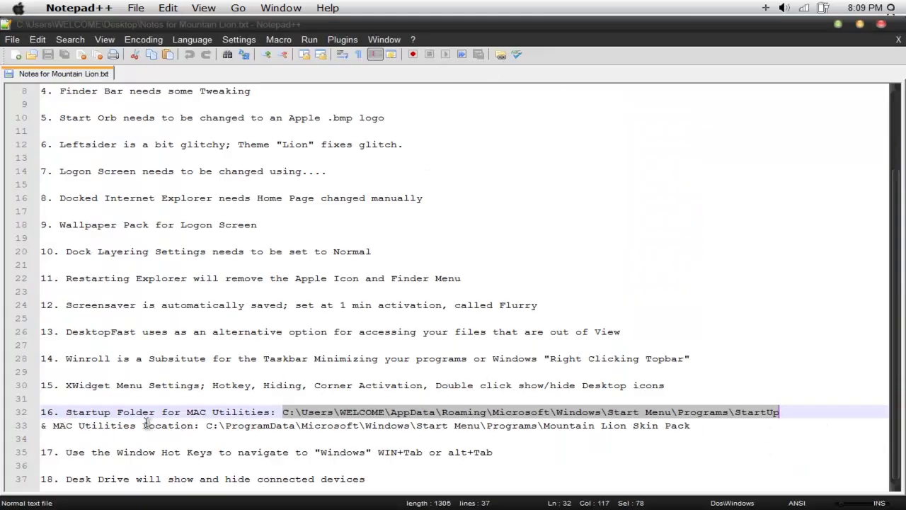
left_click_drag(206, 425, 693, 425)
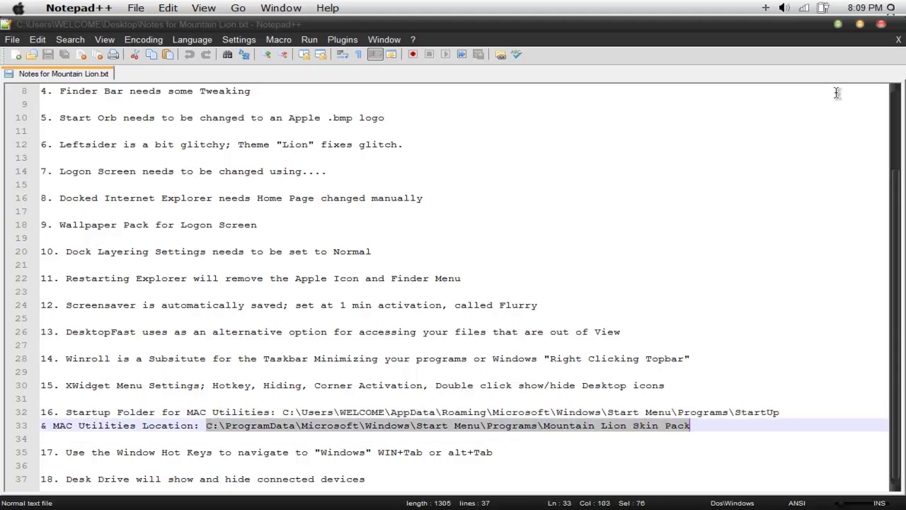
left_click(840, 27)
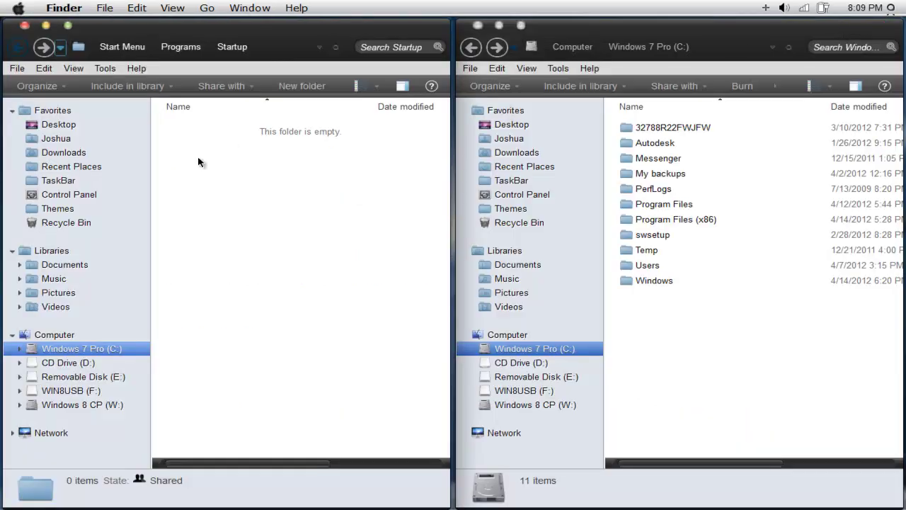
left_click(331, 174)
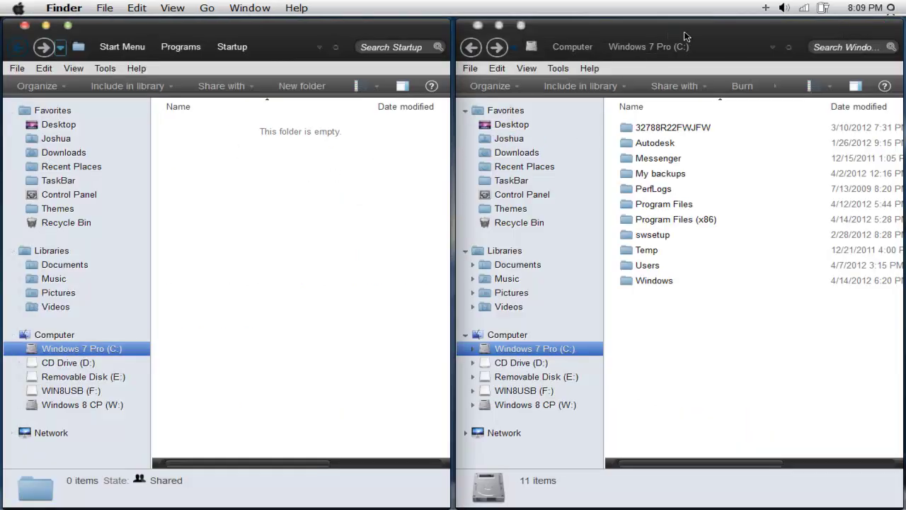
left_click(728, 47)
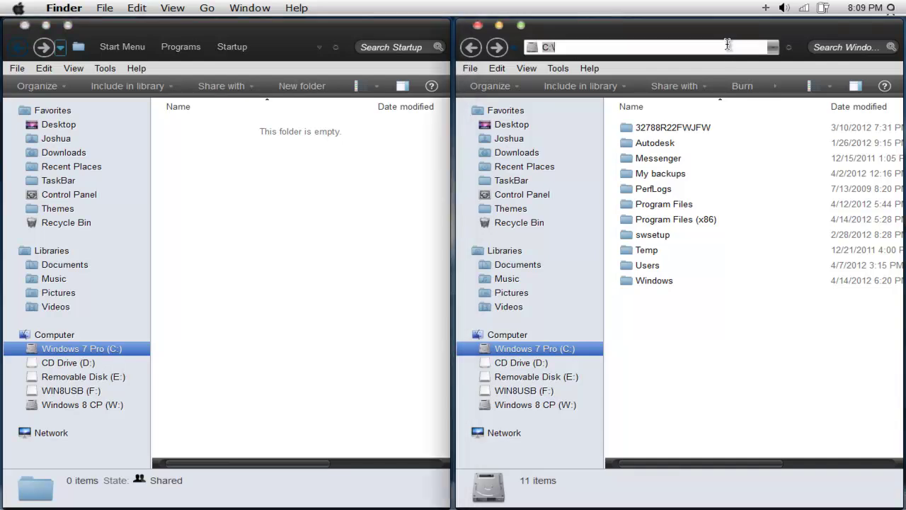
key("ctrl+v")
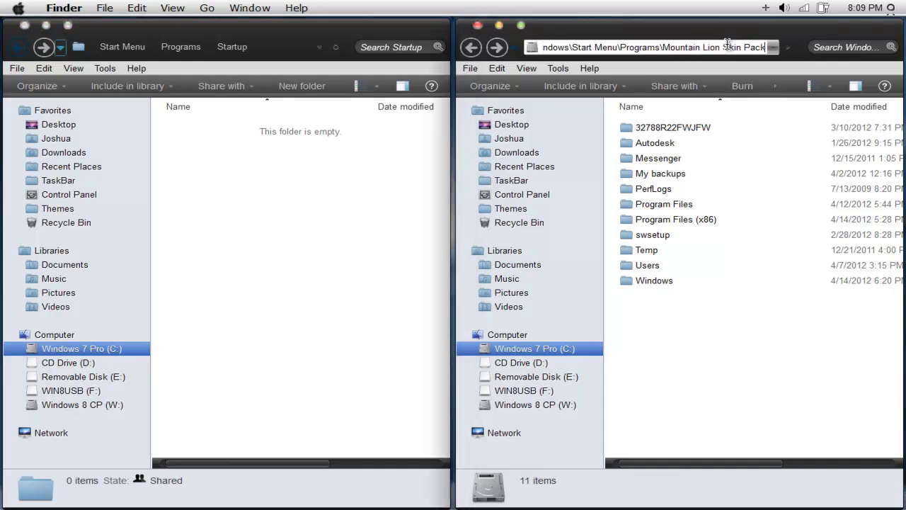
key("Return")
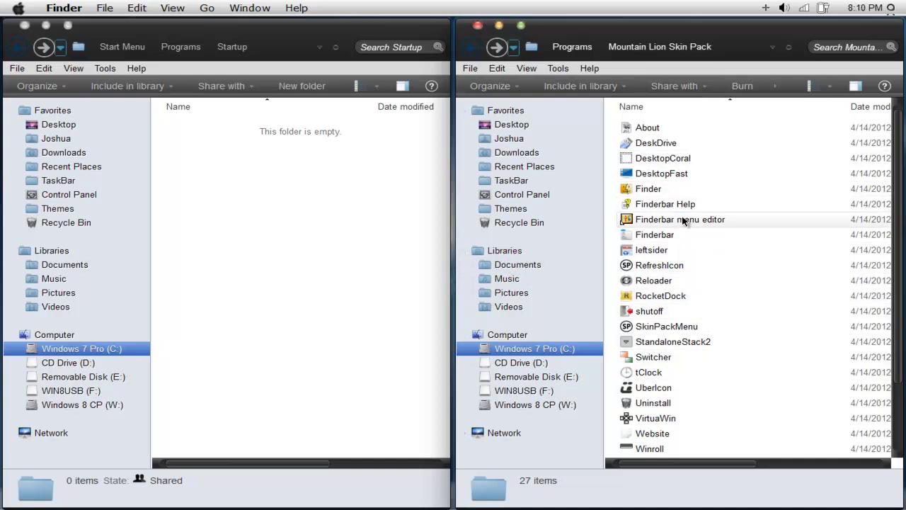
Step: Delete the SkinPackMenu shortcut from Start menu All Programs > Startup
left_click(660, 327)
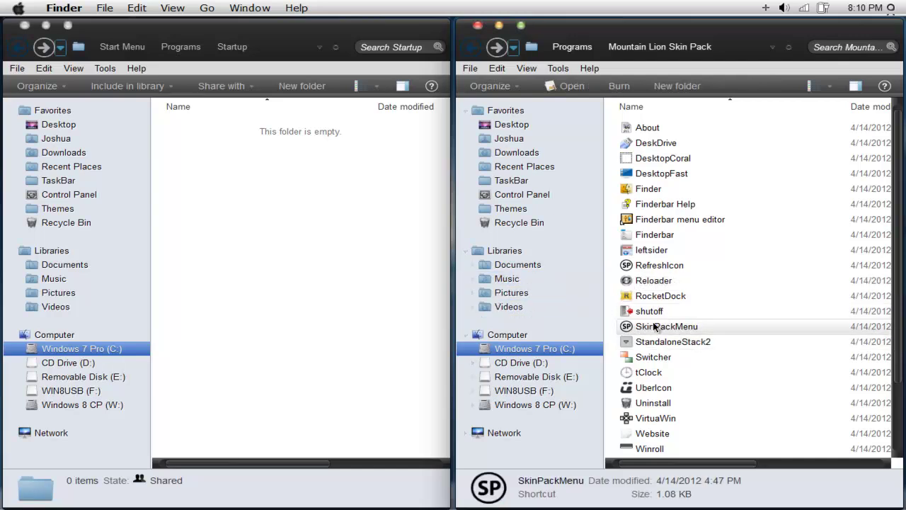
left_click(18, 8)
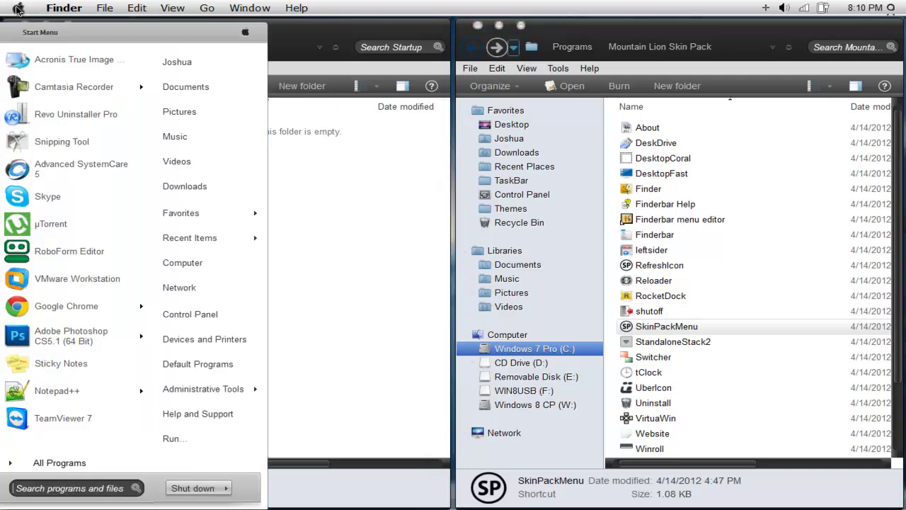
left_click(41, 467)
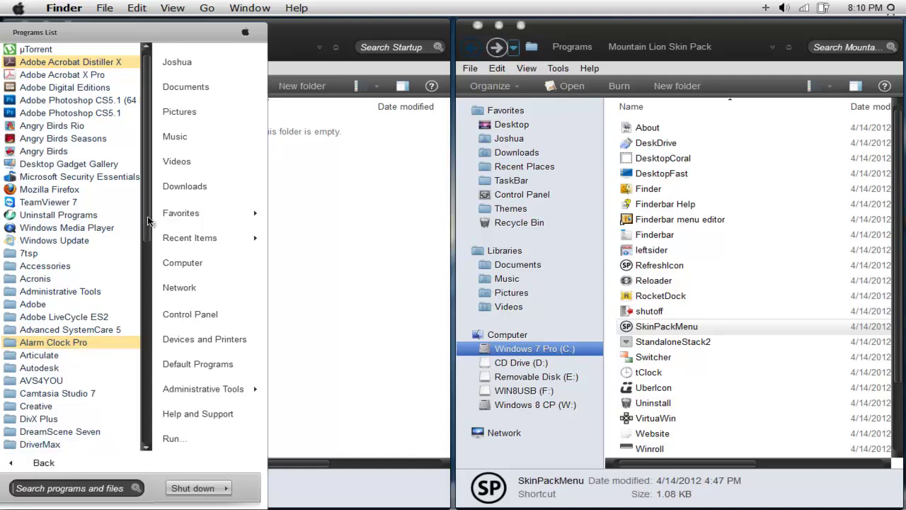
left_click_drag(152, 222, 147, 414)
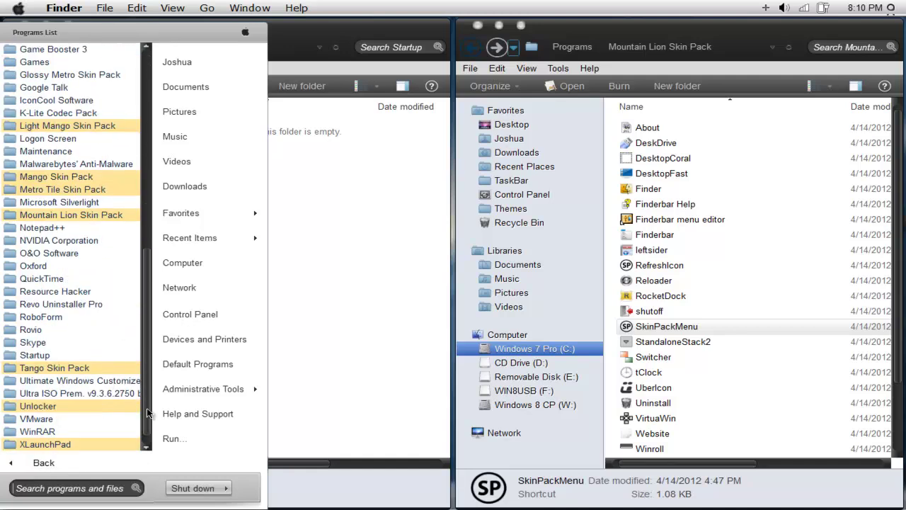
left_click(69, 355)
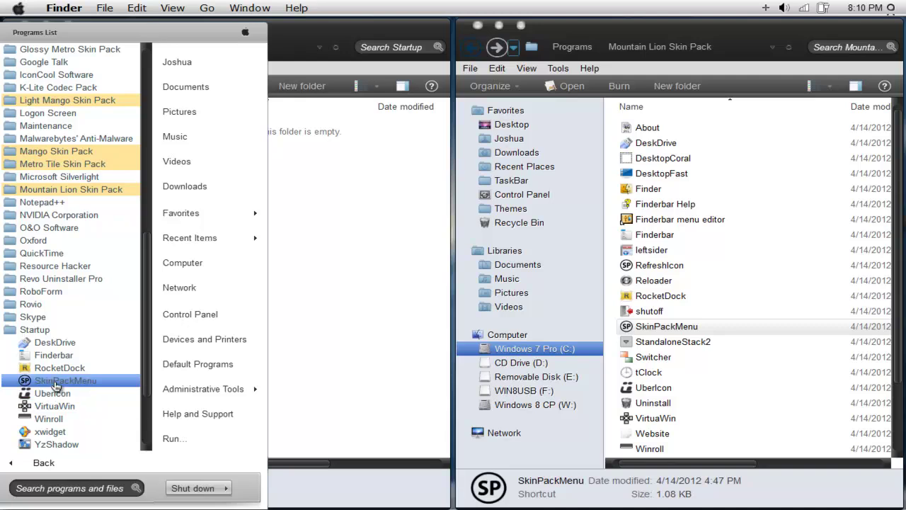
right_click(56, 385)
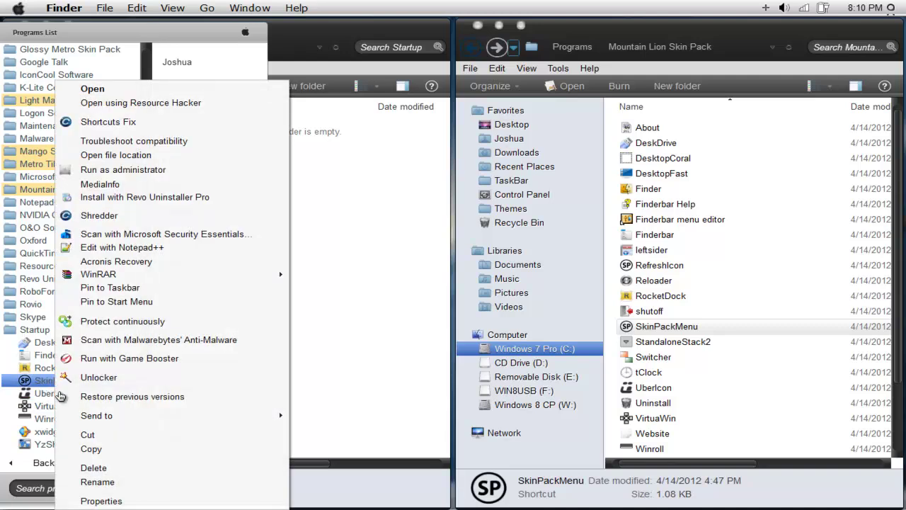
left_click(94, 469)
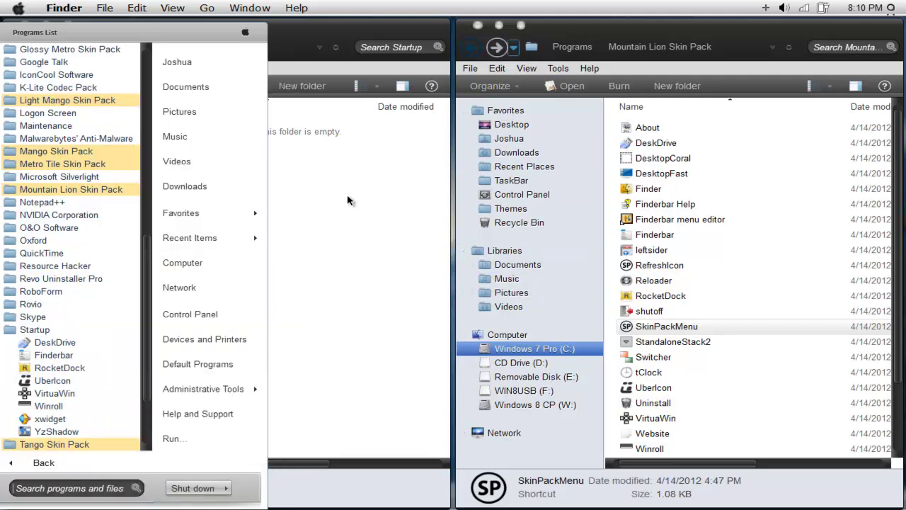
left_click(651, 250)
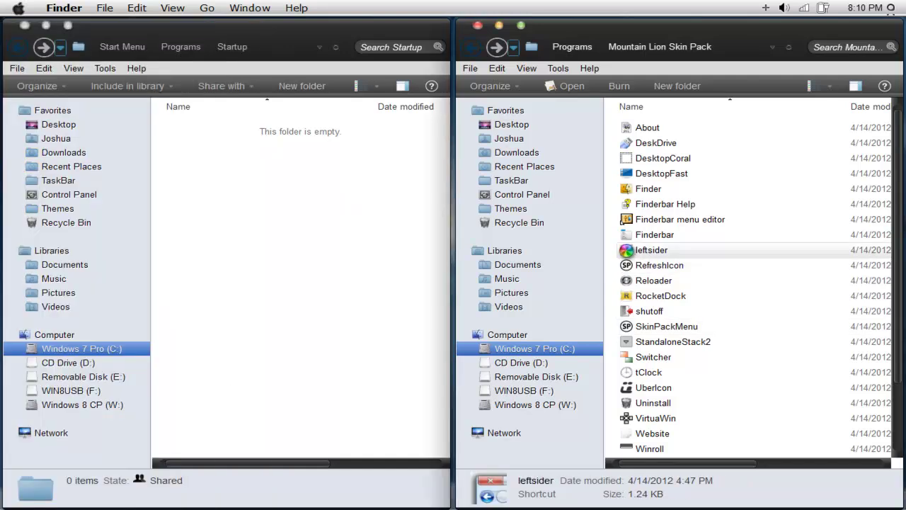
Step: Paste copies of the leftsider and DeskDrive shortcuts into Startup, then close that window
right_click(626, 250)
left_click(644, 419)
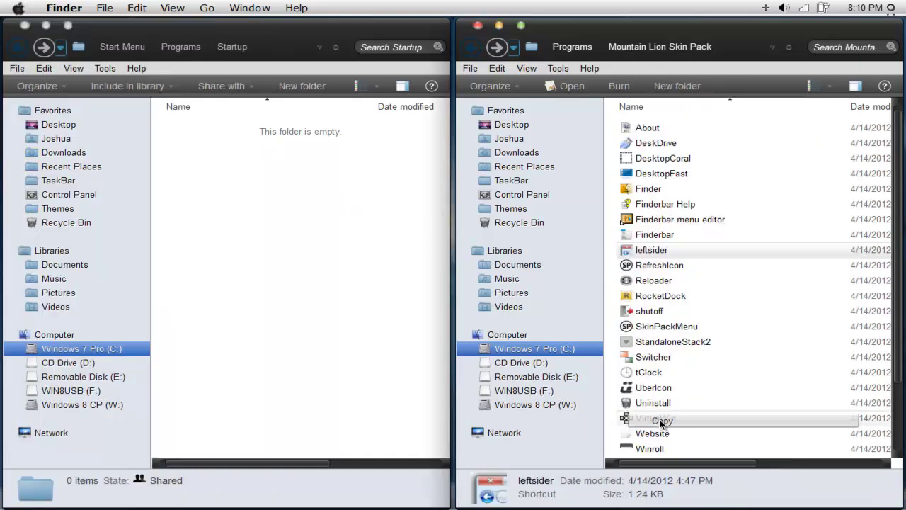
right_click(343, 246)
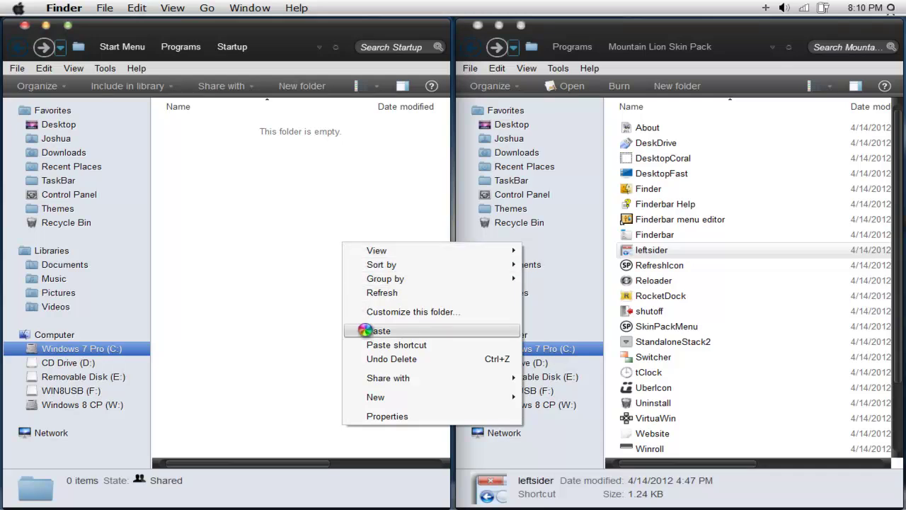
left_click(376, 330)
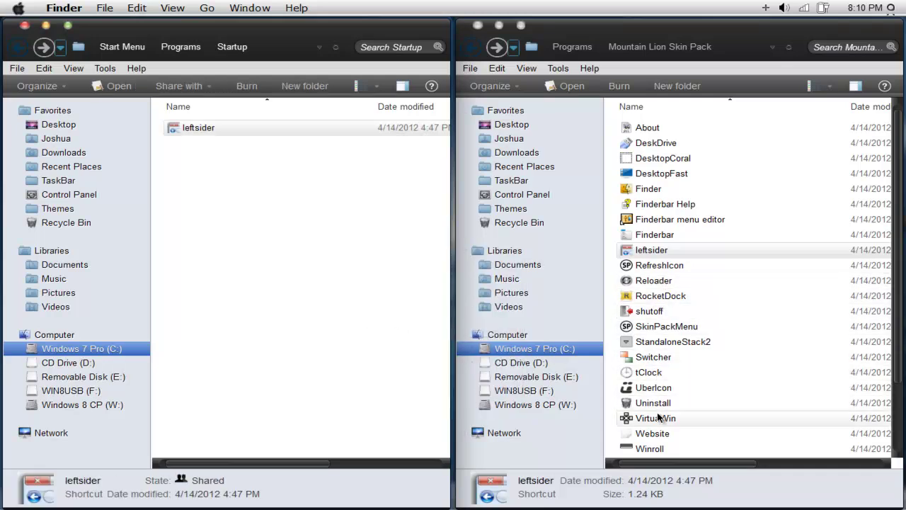
right_click(666, 143)
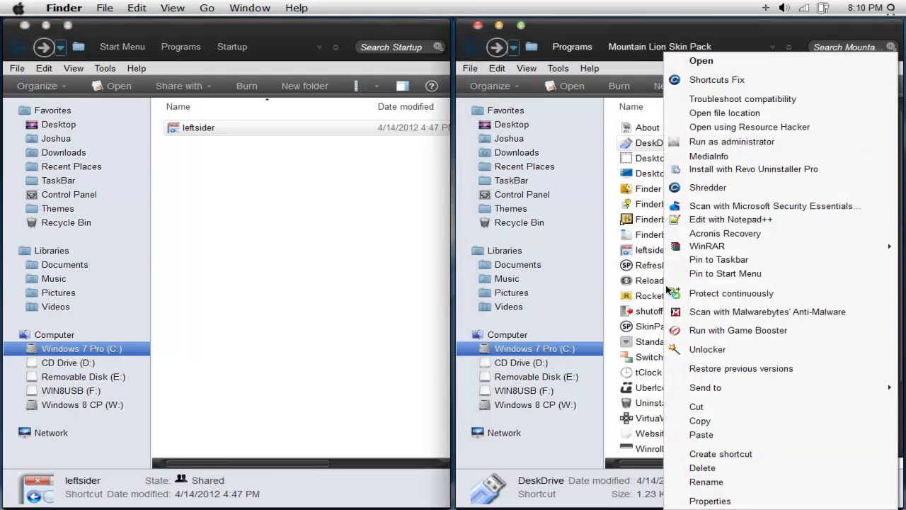
left_click(701, 420)
right_click(342, 247)
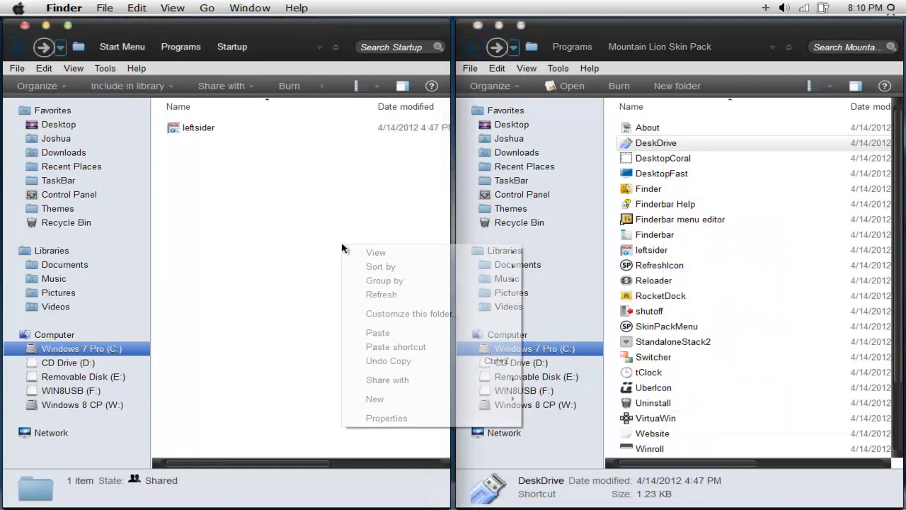
left_click(376, 332)
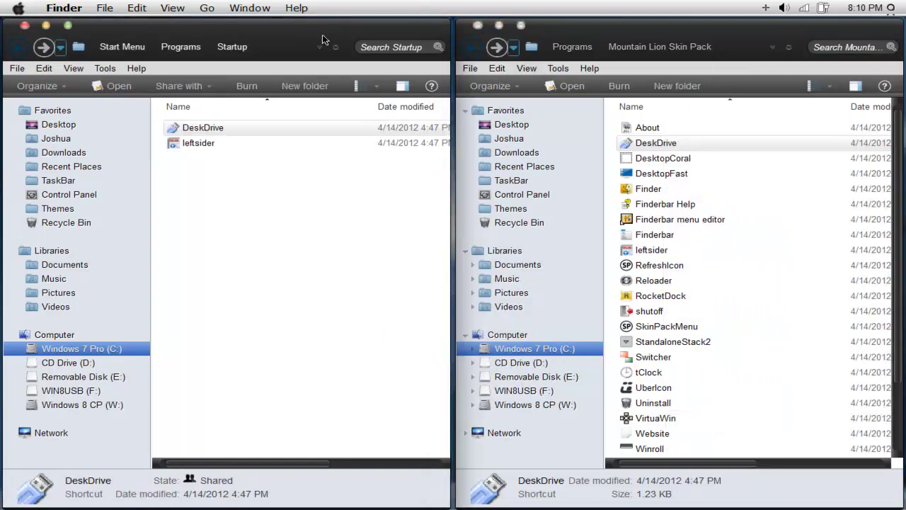
left_click(26, 25)
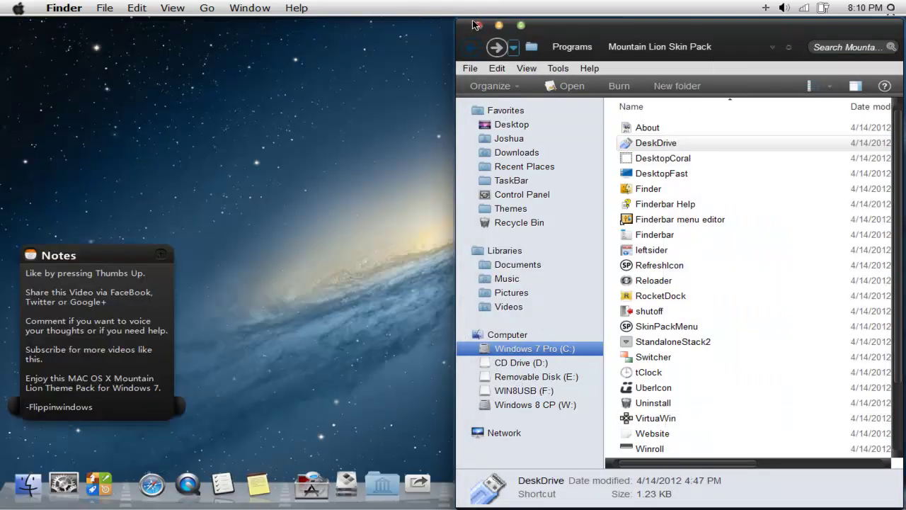
Step: Close the skin pack folder, restore the notes, and cycle windows with Win+Tab and Alt+Tab
left_click(475, 25)
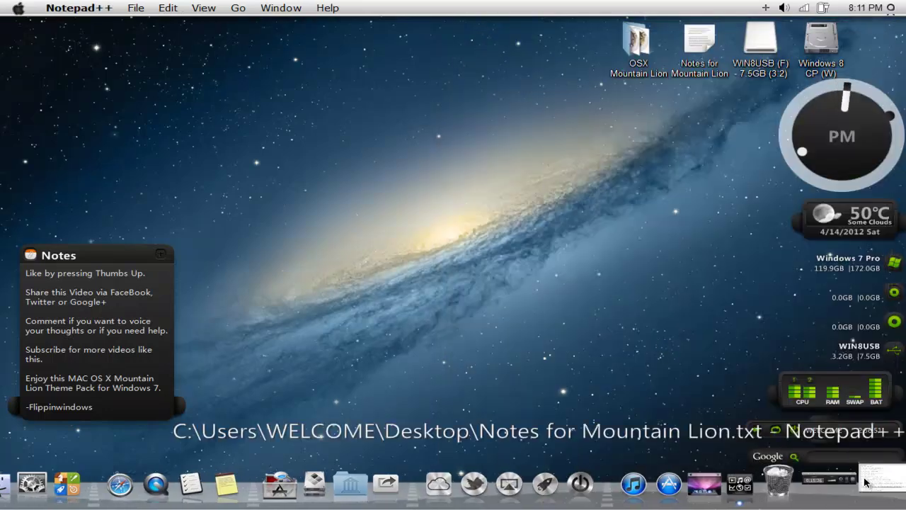
left_click(865, 483)
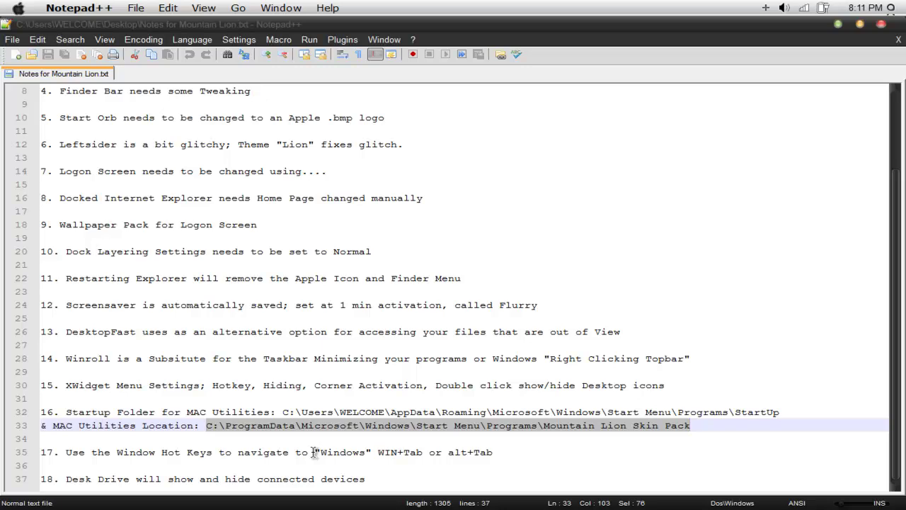
key("super+Tab")
key("super+Tab")
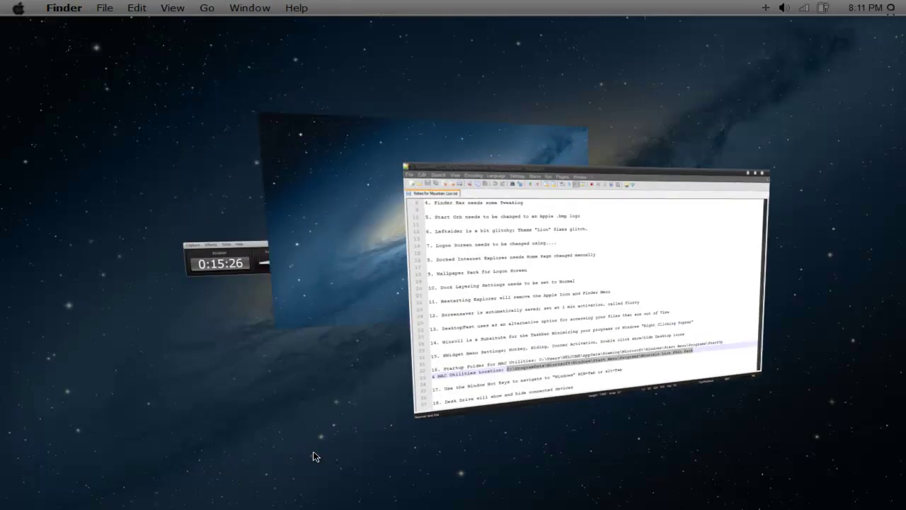
key("super+Tab")
key("super+Tab")
key("super+Tab")
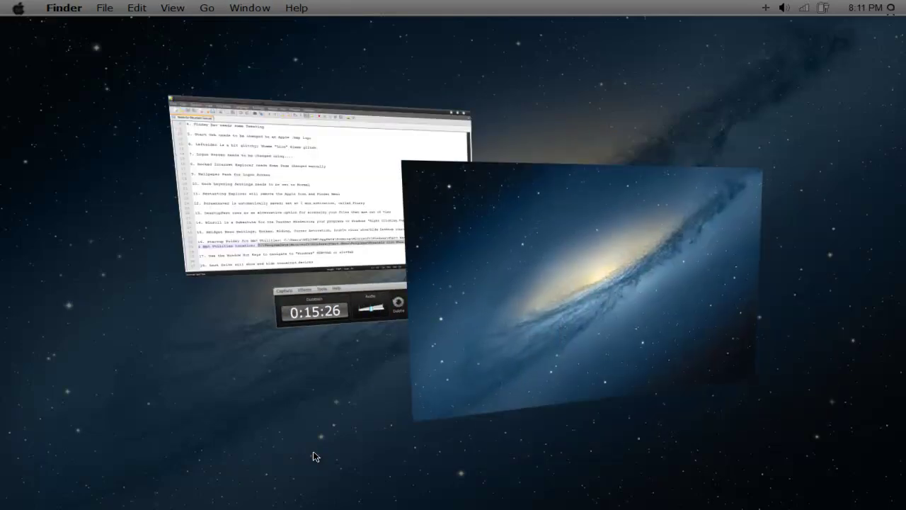
key("super+Tab")
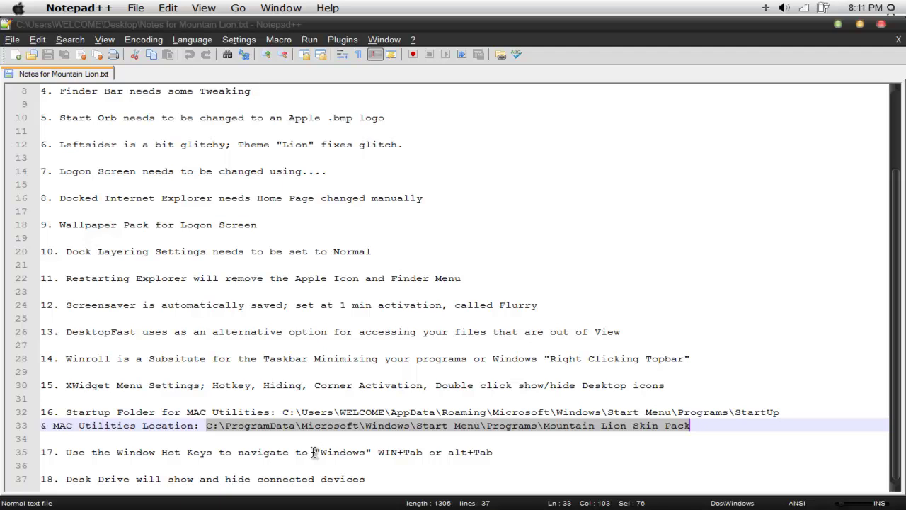
key("alt+Tab")
key("alt+Tab")
key("alt+Tab")
key("alt+Tab")
key("alt+Tab")
key("alt+Tab")
key("alt+Tab")
key("alt+Tab")
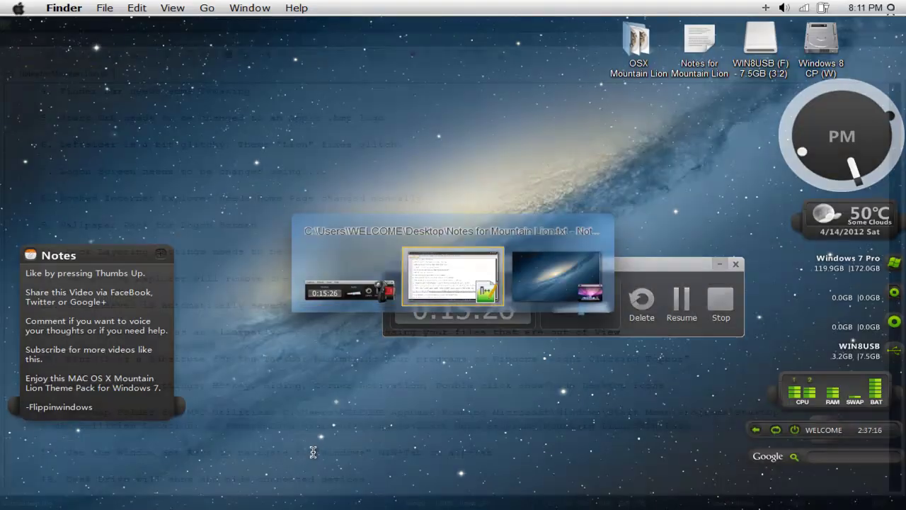
key("alt+Tab")
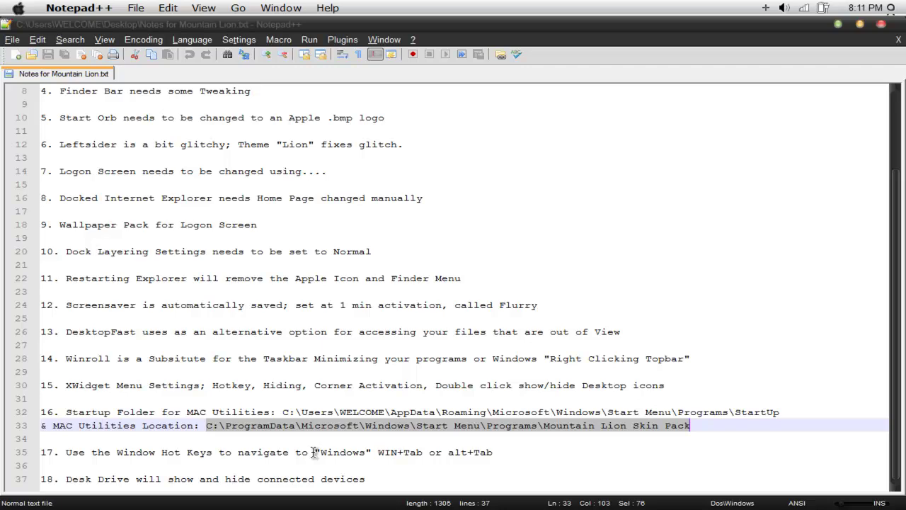
Step: Open Desk Drive Settings from the tray, confirm all five drive types and Run on startup with OK
left_click(838, 25)
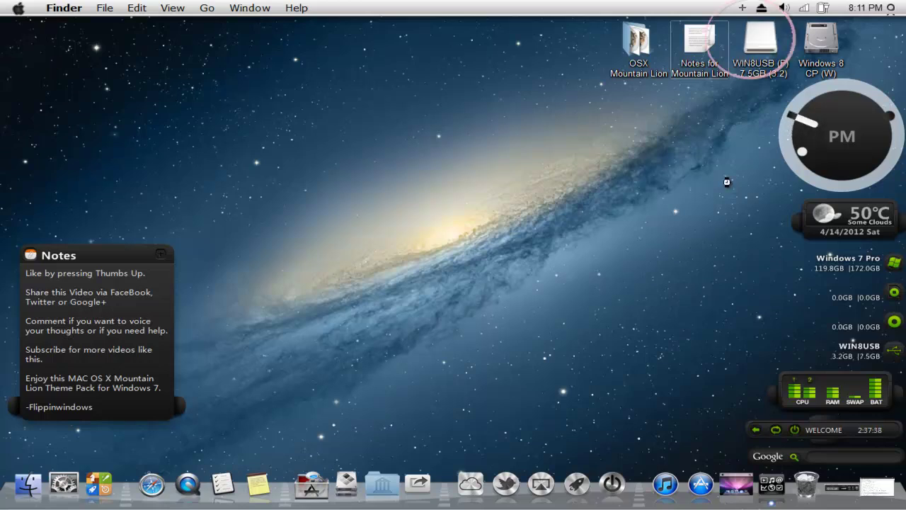
left_click(764, 7)
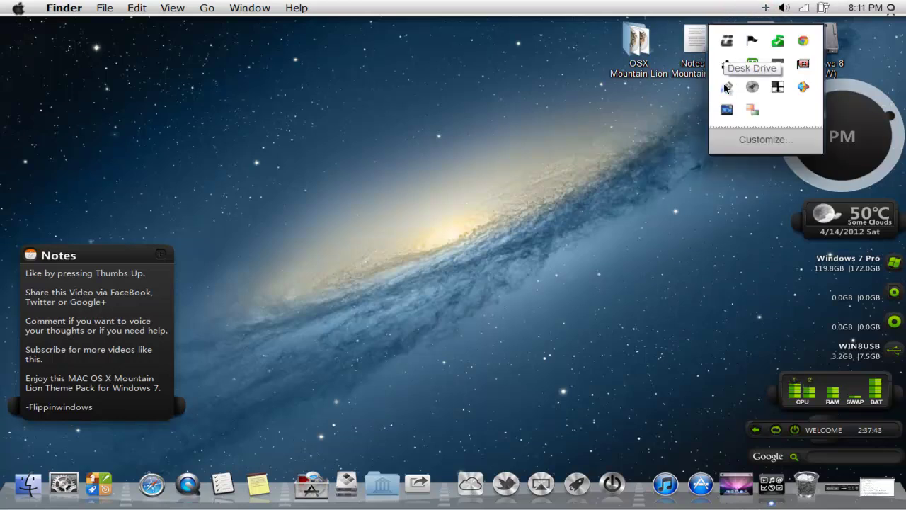
right_click(726, 65)
left_click(701, 61)
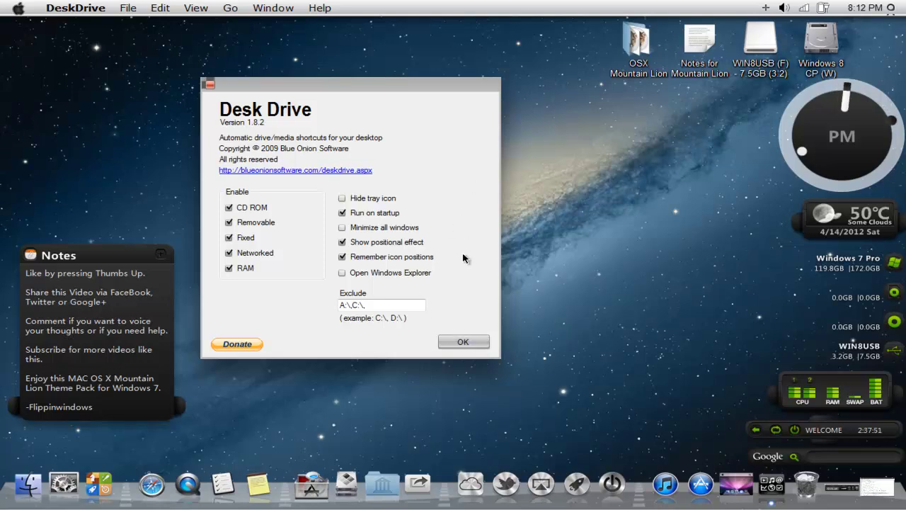
left_click(463, 344)
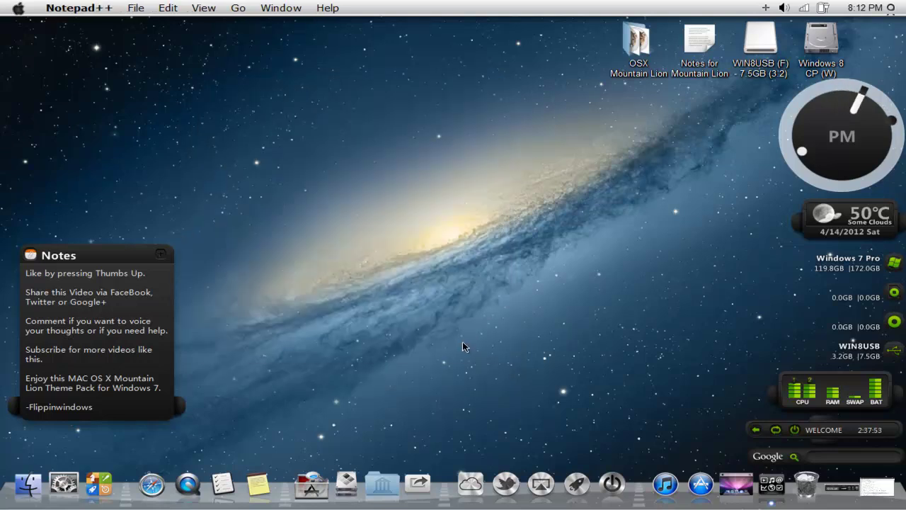